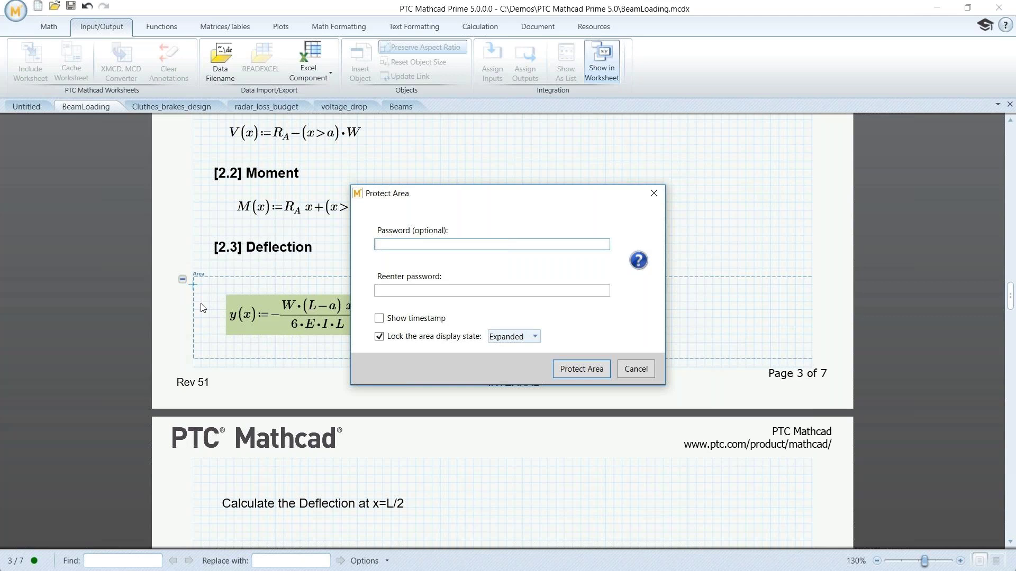
# Protect the deflection equation area with a password entered twice, keeping its display state locked as Expanded
pyautogui.write('•••••')
pyautogui.click(382, 293)
pyautogui.write('•••••')
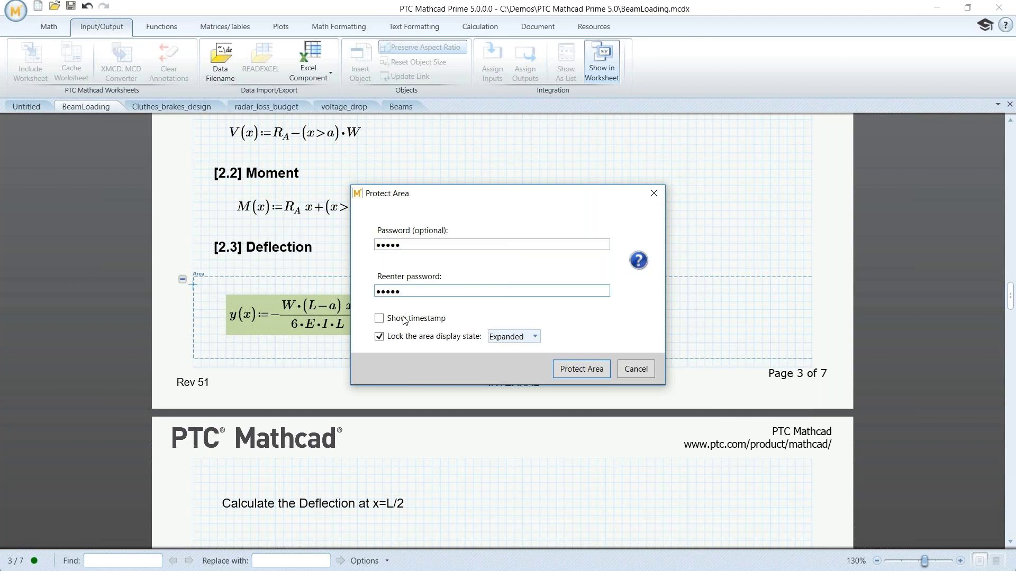
pyautogui.click(534, 337)
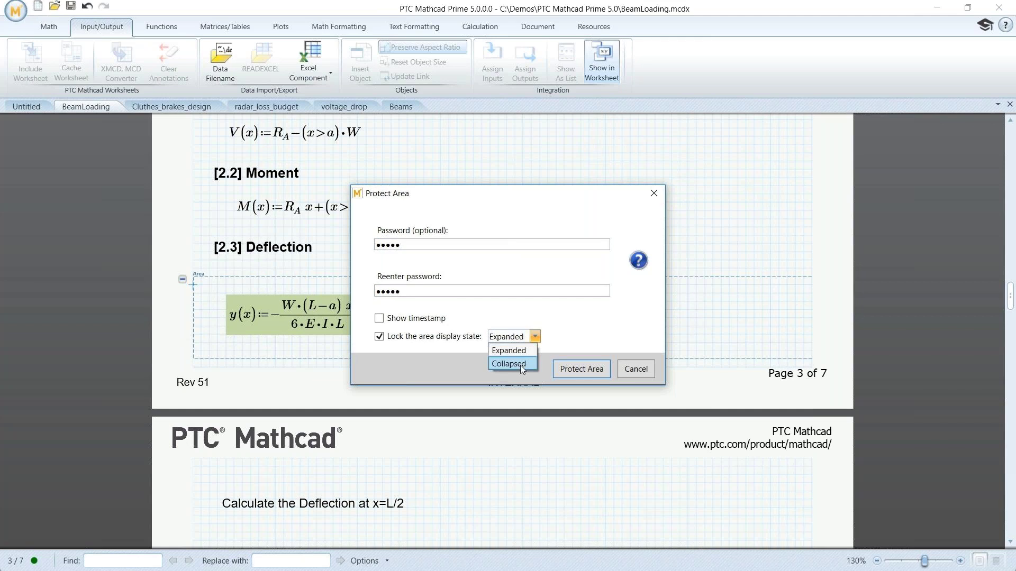
pyautogui.click(563, 347)
pyautogui.click(577, 370)
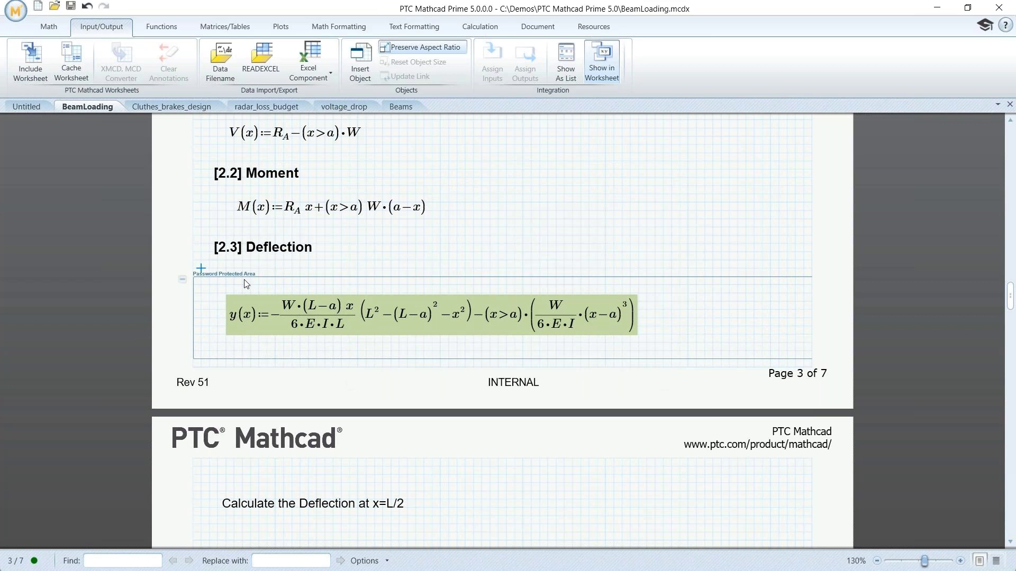
# Evaluate y(L/2) under "Calculate the Deflection at x=L/2" and show the result in mm
pyautogui.scroll(-4, 392, 466)
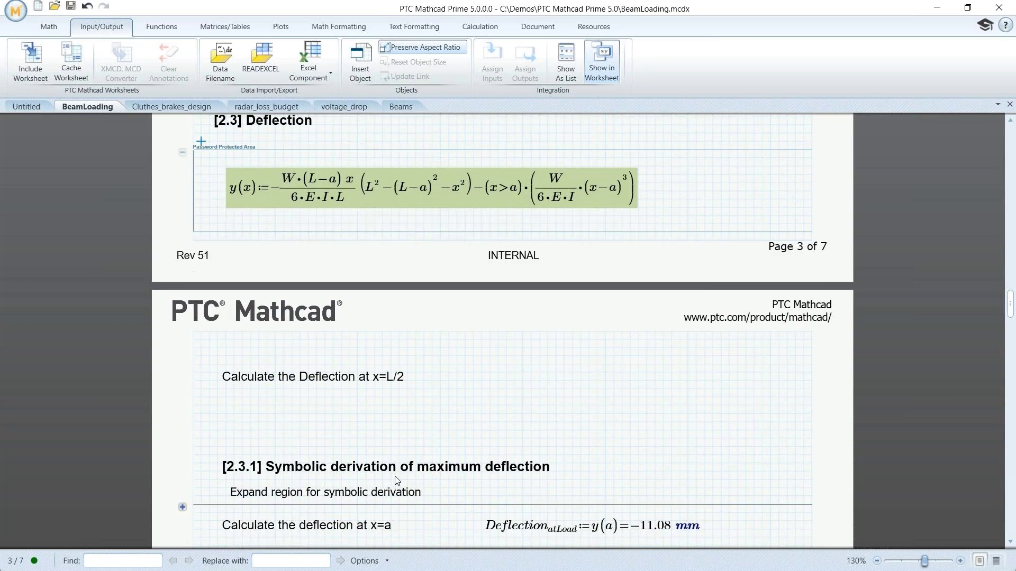
pyautogui.click(390, 422)
pyautogui.write('y')
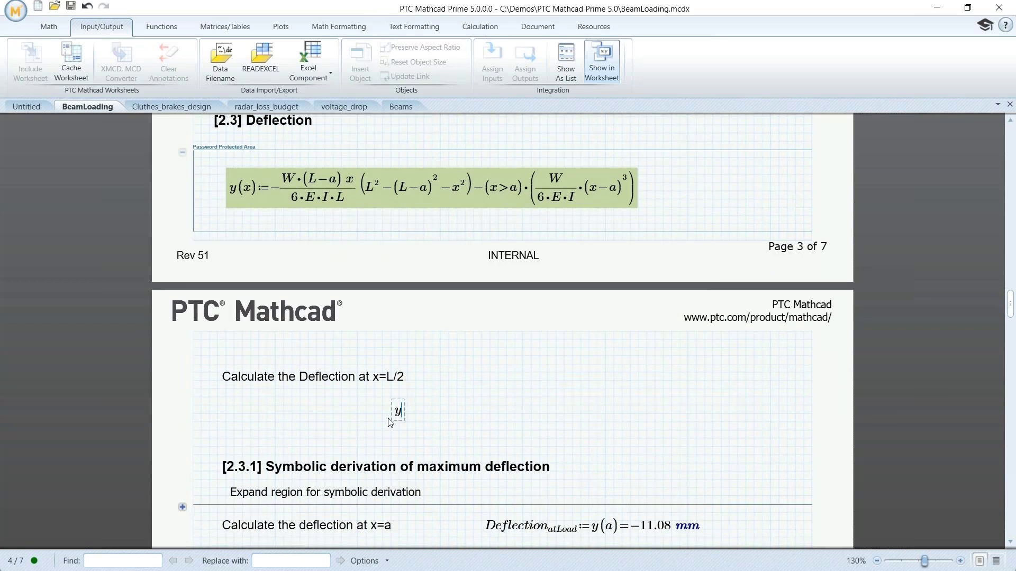
pyautogui.write('(L/2)=-0.01·m')
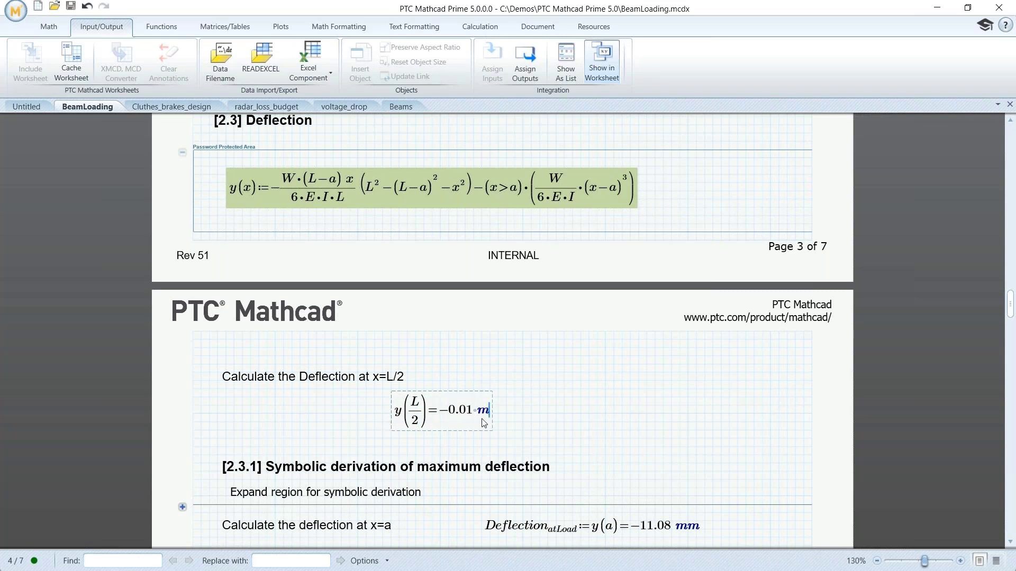
pyautogui.press('BackSpace')
pyautogui.write('mm')
pyautogui.press('Return')
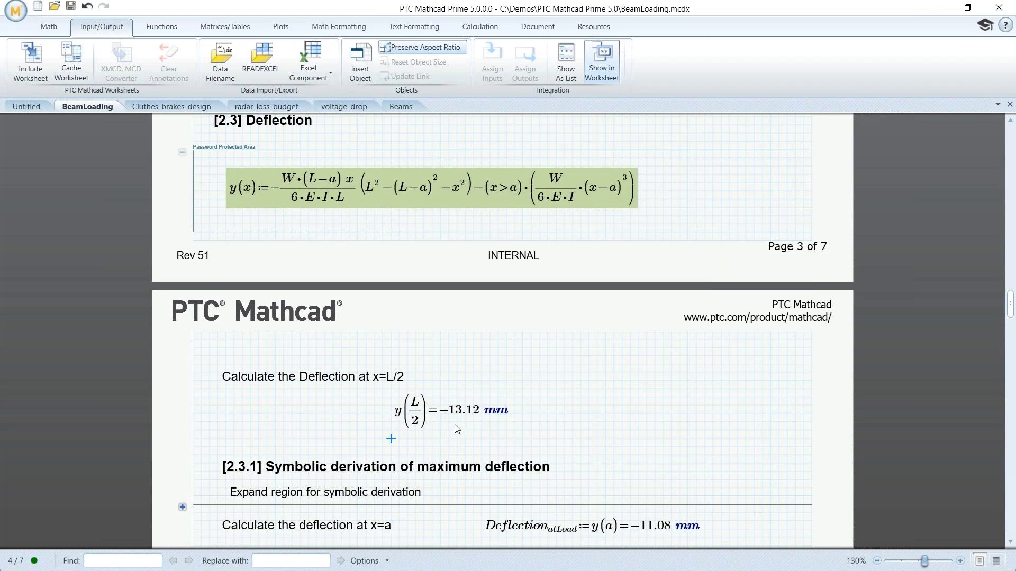
# Expand the symbolic derivation area in section 2.3.1, examine the dy1, xmin1 and xvals expressions, and collapse the area
pyautogui.scroll(-8, 477, 431)
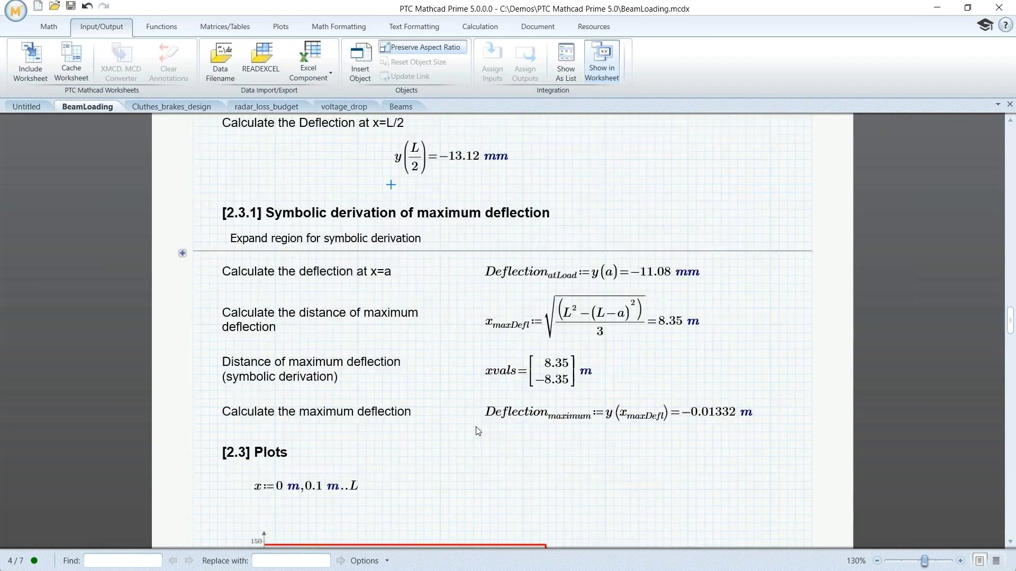
pyautogui.click(182, 223)
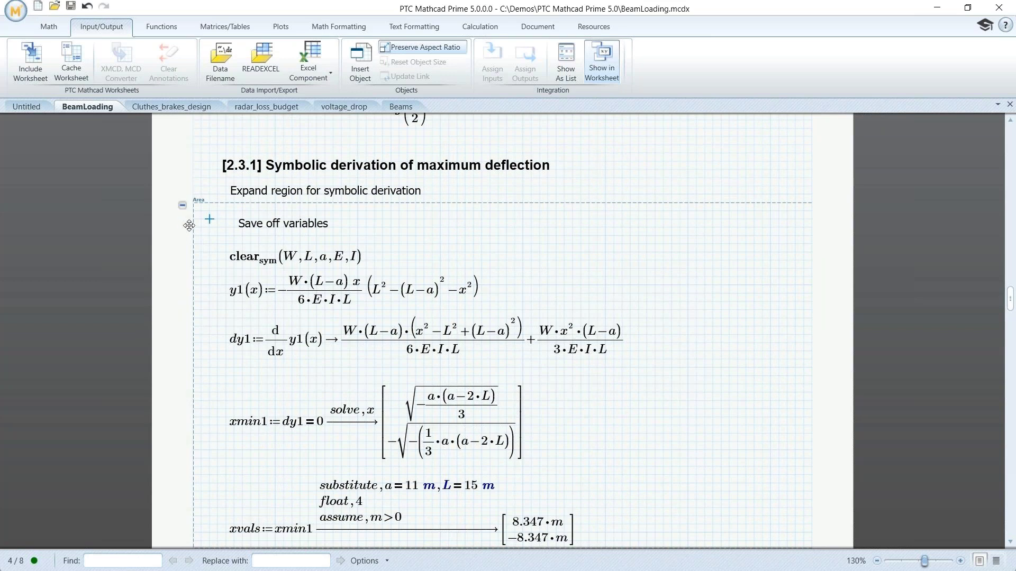
pyautogui.click(236, 339)
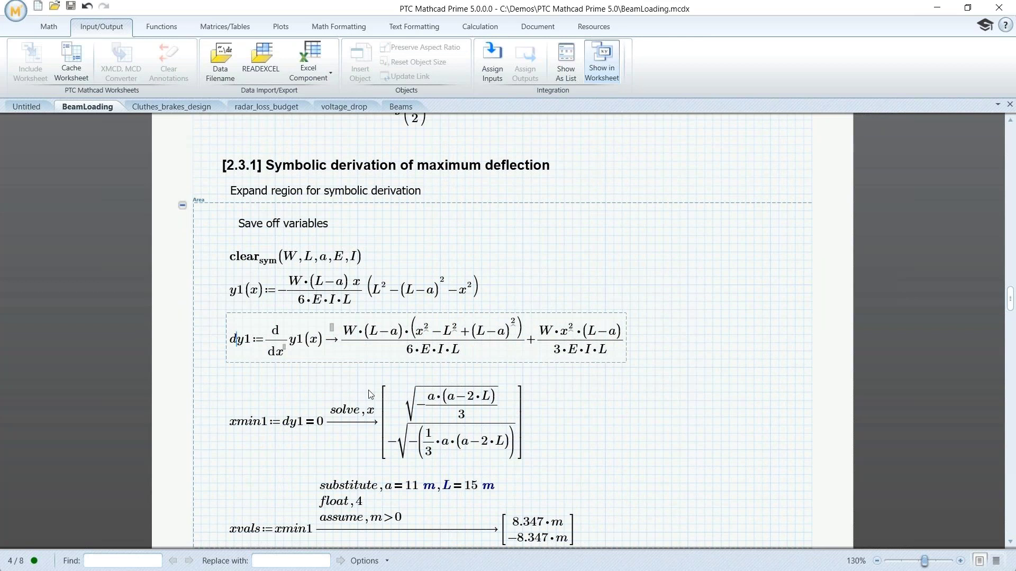
pyautogui.click(250, 431)
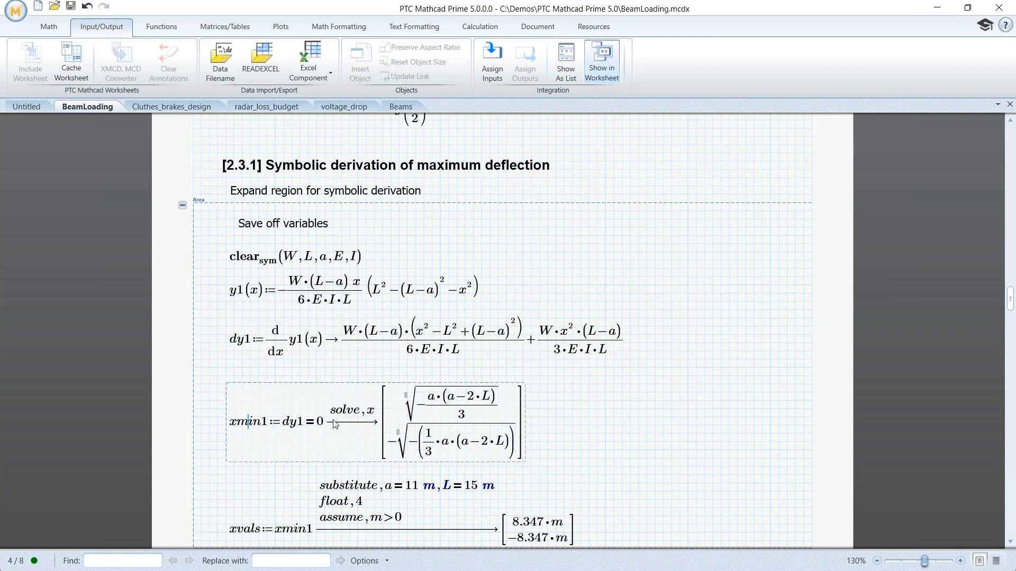
pyautogui.scroll(-3, 358, 422)
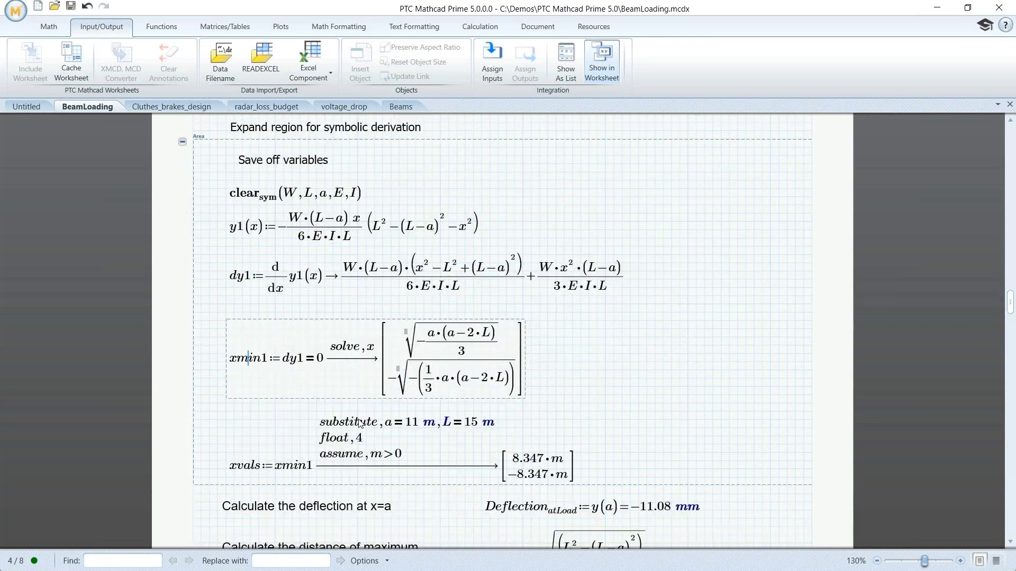
pyautogui.click(255, 466)
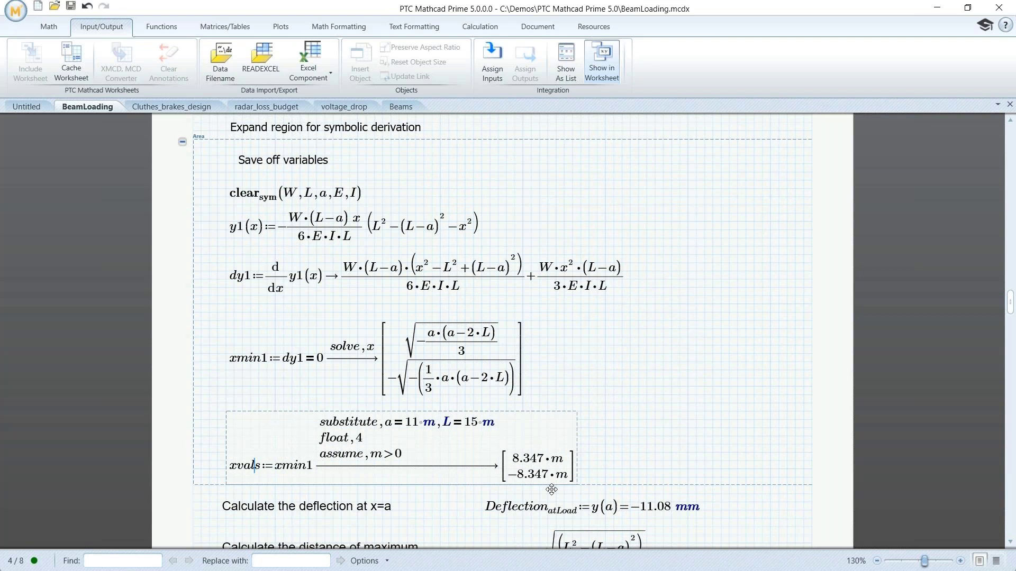
pyautogui.click(183, 141)
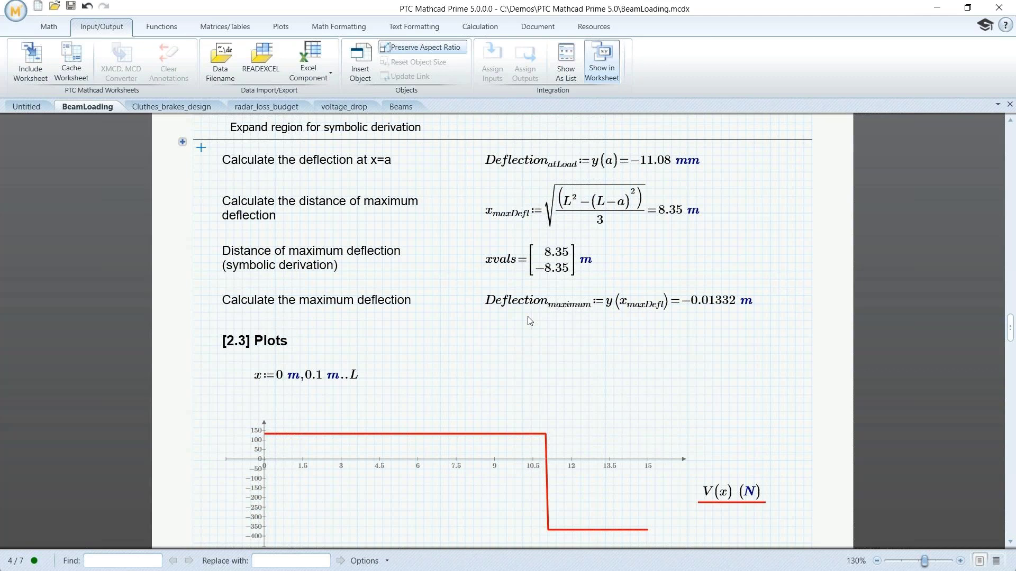
# Change the unit of the maximum deflection result to mm
pyautogui.click(750, 305)
pyautogui.write('mm')
pyautogui.click(734, 335)
# Open the distance and deflection table under Summary of Calculations in Excel and fill header cells A1:B1 with yellow
pyautogui.scroll(-5, 769, 312)
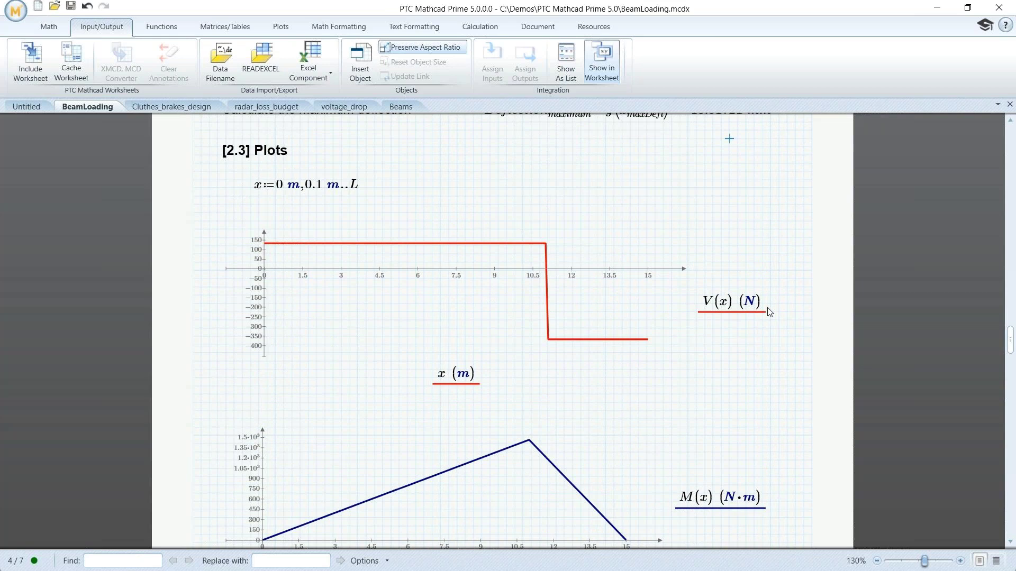
pyautogui.scroll(-3, 769, 312)
pyautogui.scroll(-10, 769, 312)
pyautogui.scroll(-5, 769, 312)
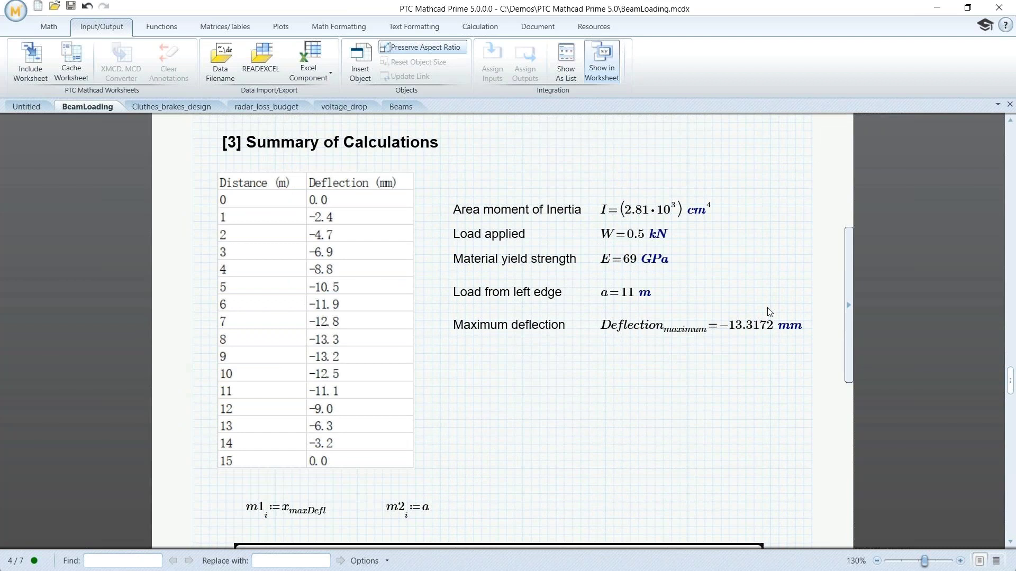
pyautogui.doubleClick(390, 308)
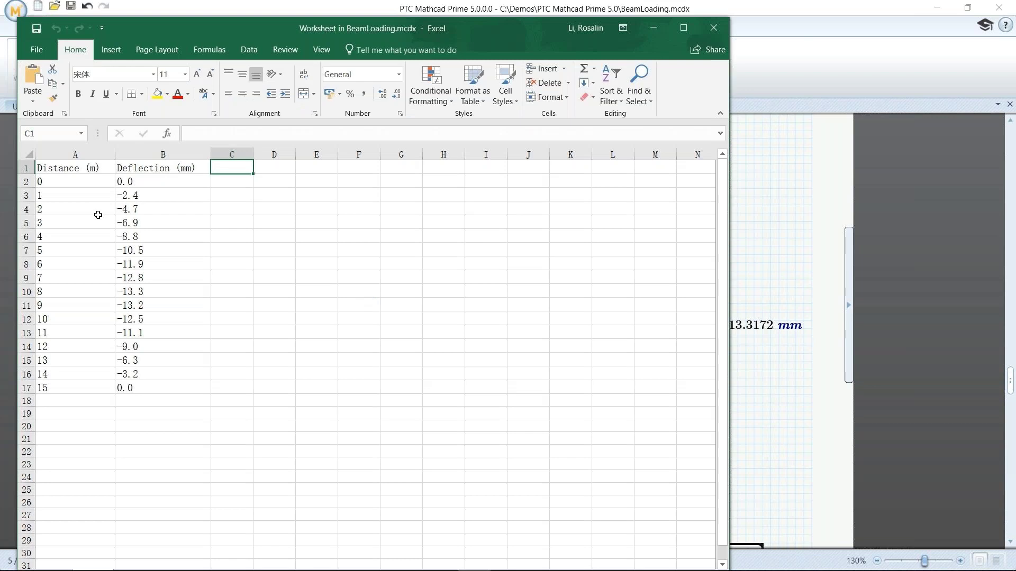
pyautogui.click(58, 169)
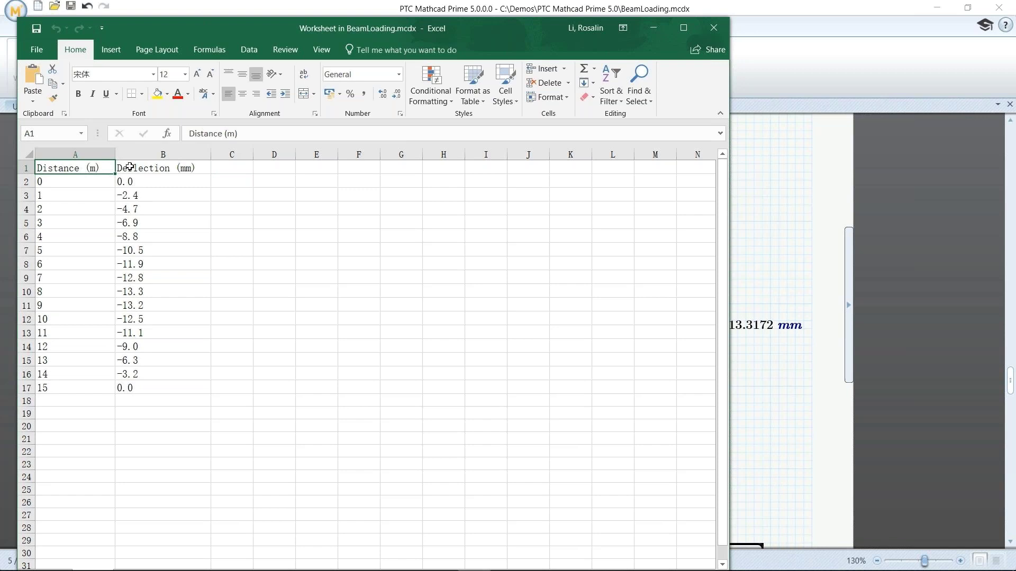
pyautogui.moveTo(58, 170); pyautogui.dragTo(153, 168)
pyautogui.click(158, 95)
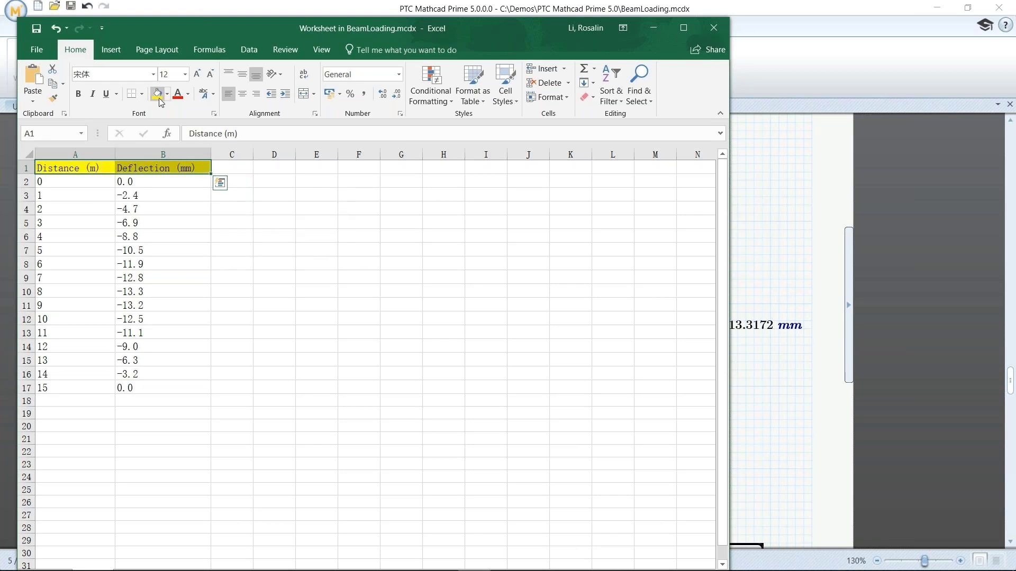
# Make cells A1:B17 bold and centred, and close Excel to return to the Mathcad worksheet
pyautogui.moveTo(58, 168)
pyautogui.mouseDown()
pyautogui.moveTo(113, 191)
pyautogui.moveTo(180, 390)
pyautogui.mouseUp()
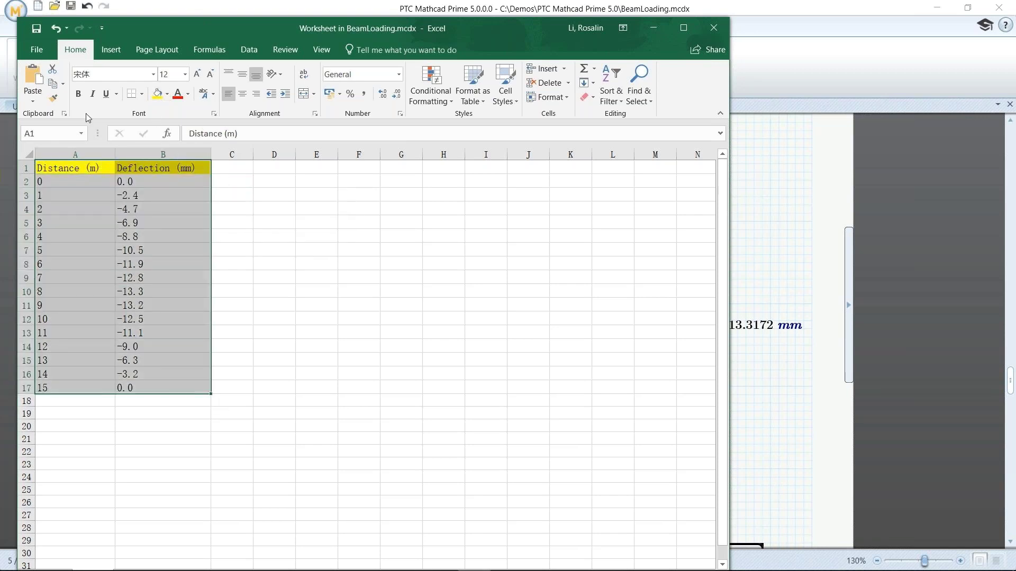
pyautogui.click(78, 93)
pyautogui.click(241, 94)
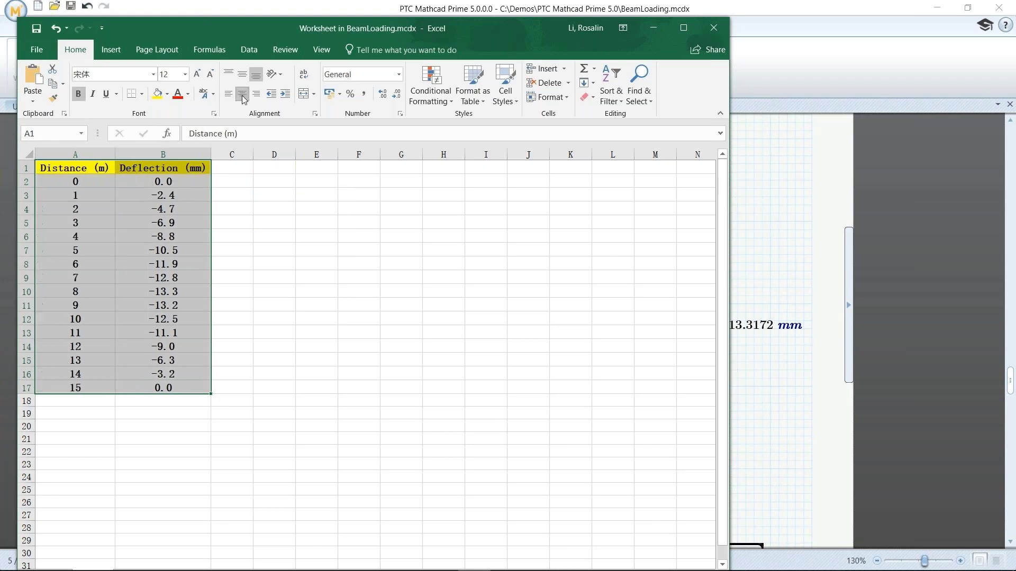
pyautogui.click(244, 185)
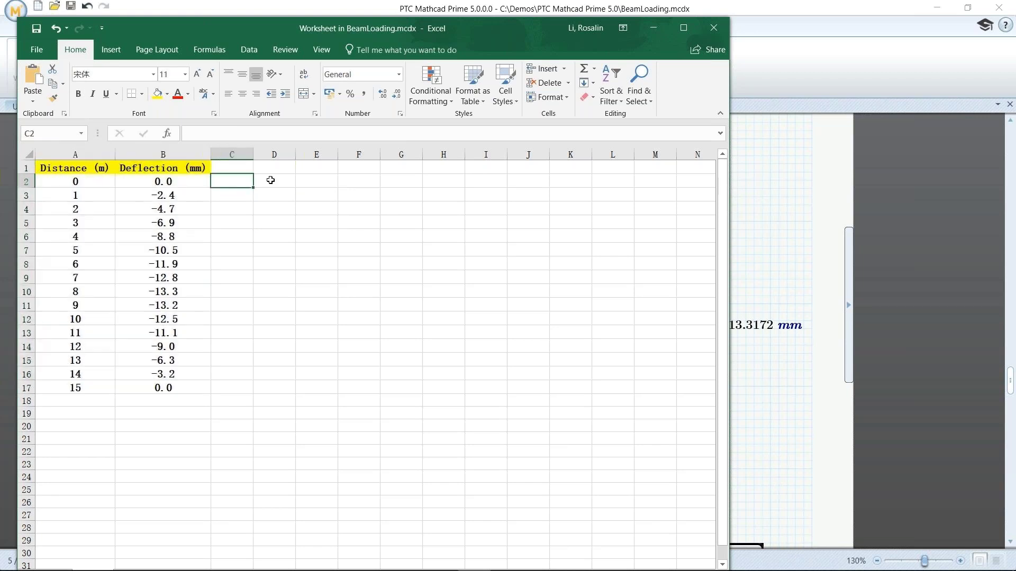
pyautogui.click(713, 29)
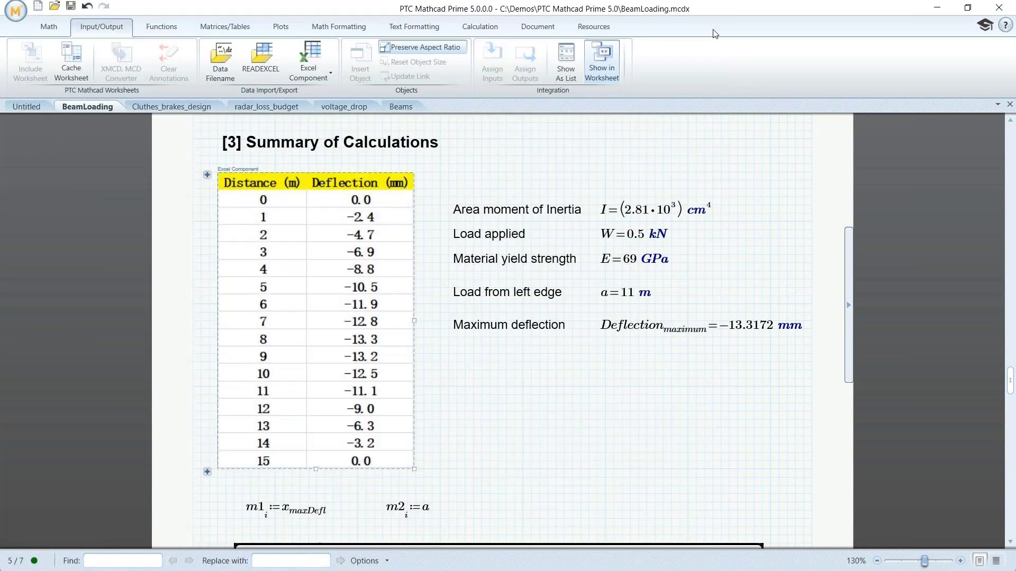
# Open the deflection chart below the summary table for editing and fill the chart background with light orange
pyautogui.scroll(-8, 590, 377)
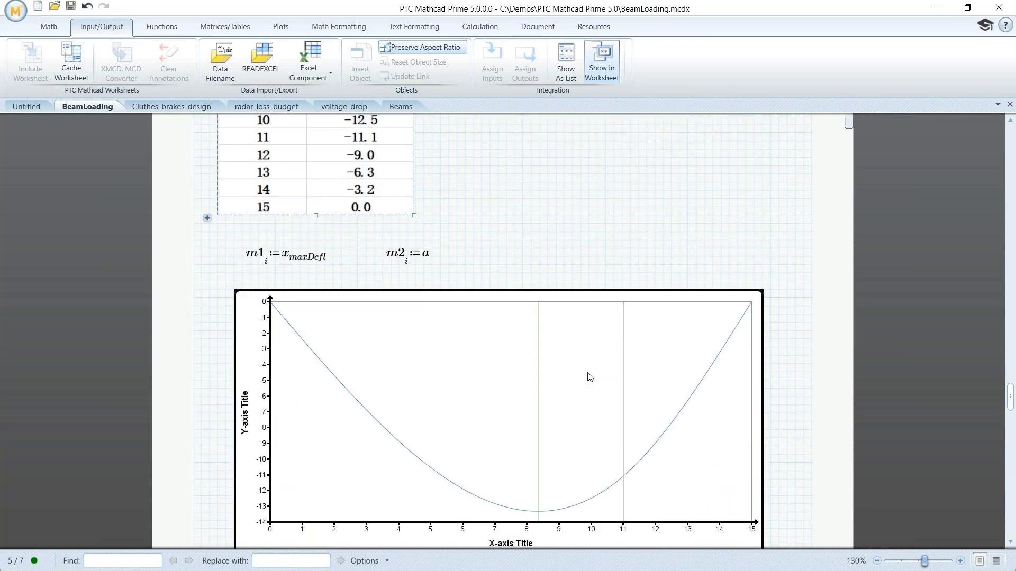
pyautogui.scroll(-3, 590, 377)
pyautogui.doubleClick(590, 377)
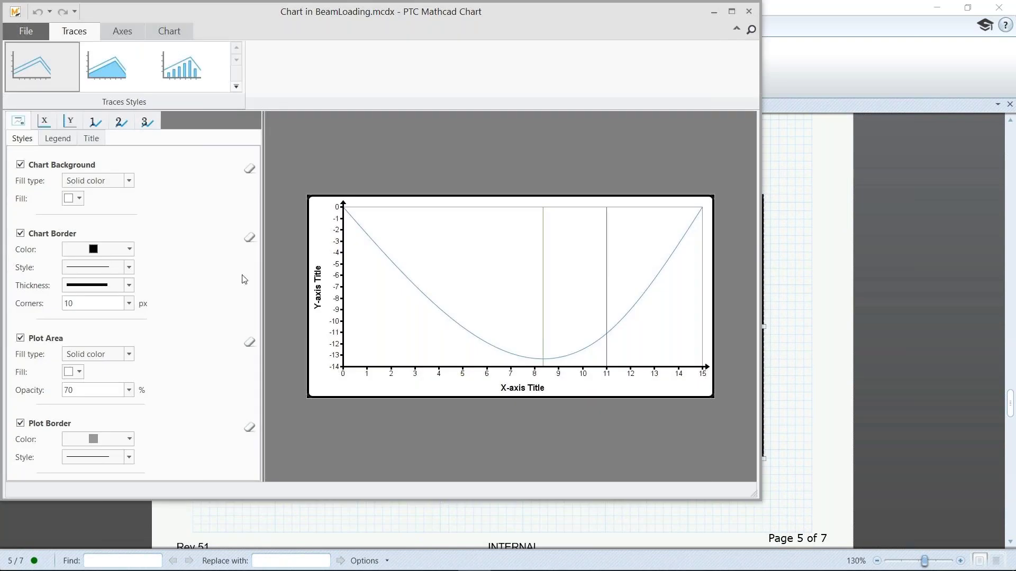
pyautogui.click(79, 199)
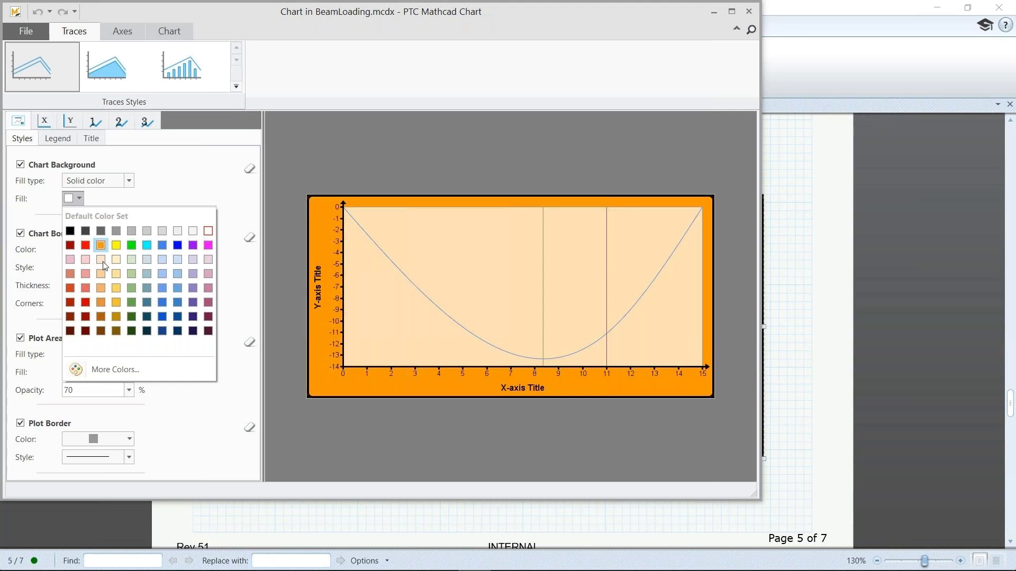
pyautogui.click(101, 277)
# Set the chart's plot area opacity to 100%
pyautogui.doubleClick(87, 390)
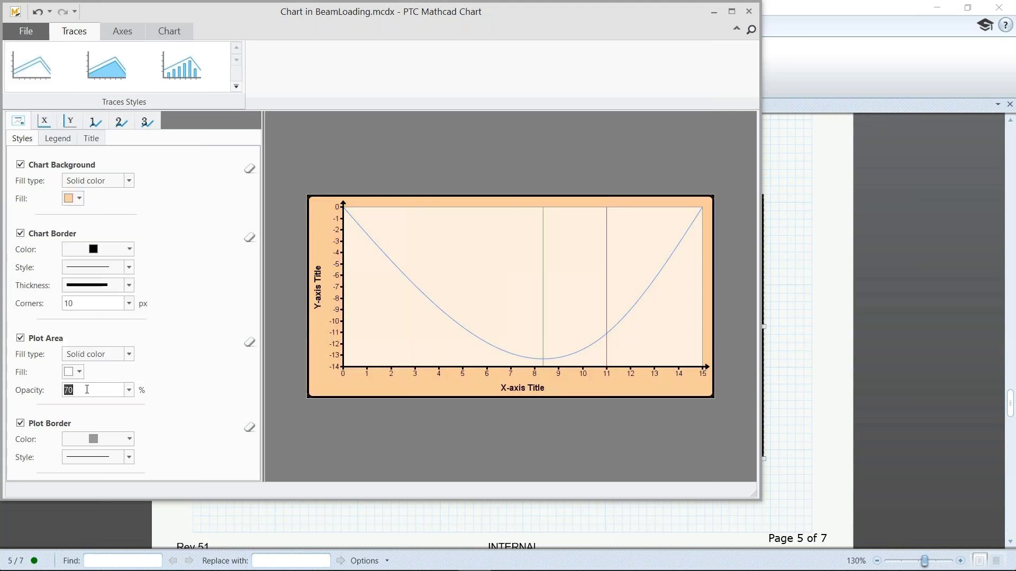
pyautogui.write('100')
pyautogui.press('Return')
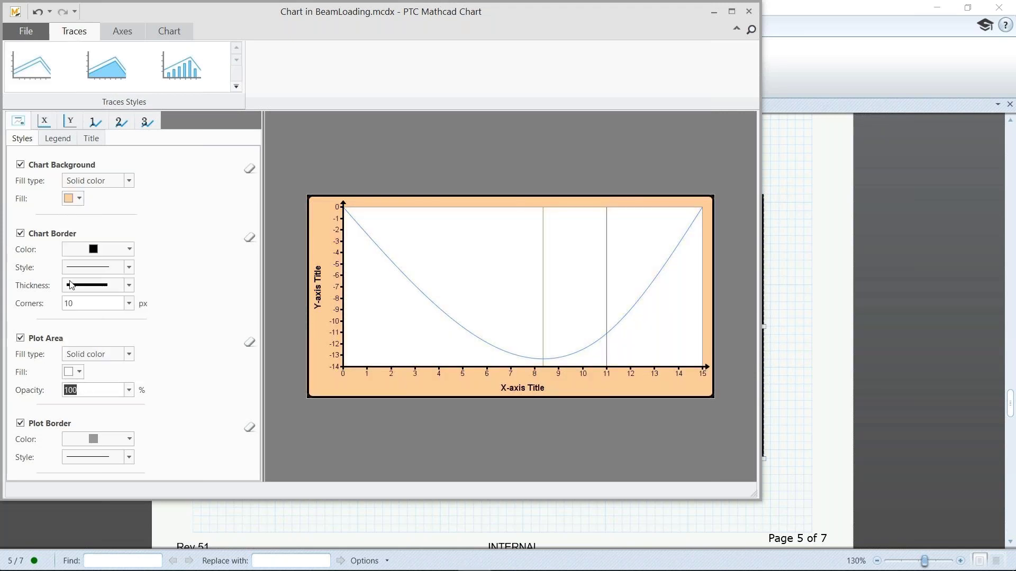
# Show the chart legend in the lower-right corner of the plot area
pyautogui.click(58, 138)
pyautogui.click(20, 165)
pyautogui.click(129, 273)
pyautogui.click(125, 287)
# Enable the chart title and set its text to "Deflection Curve"
pyautogui.click(91, 139)
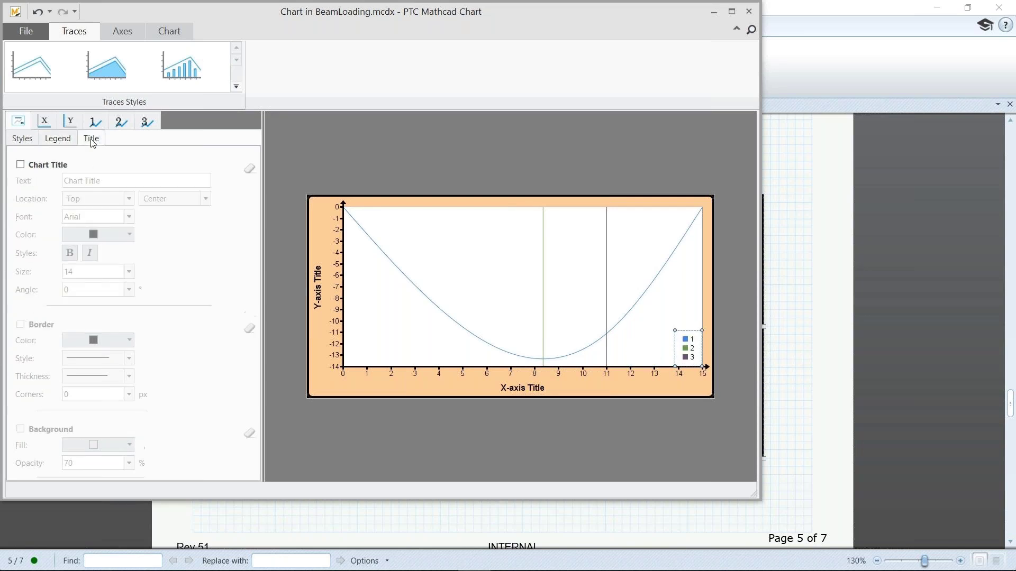
pyautogui.click(23, 165)
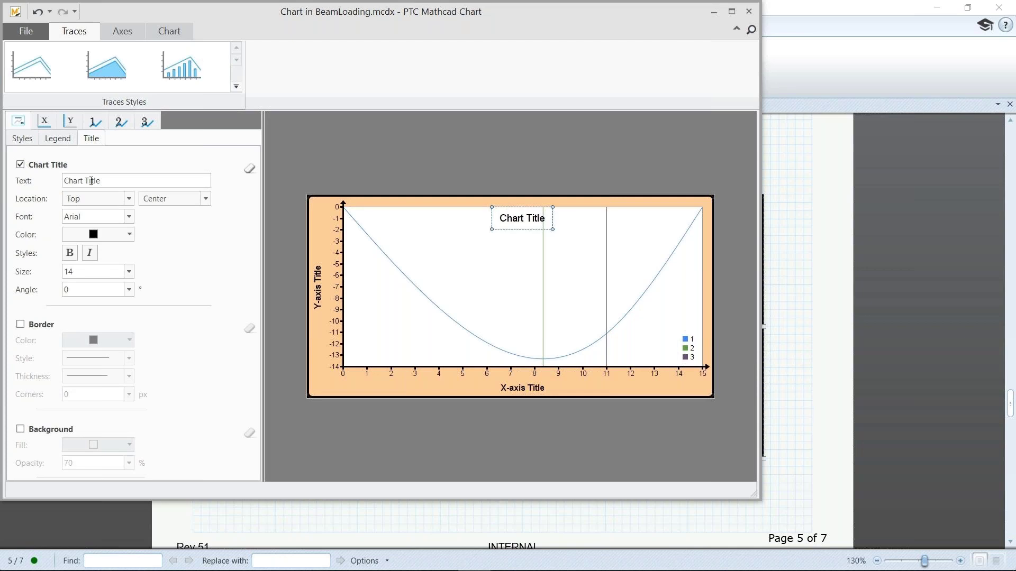
pyautogui.tripleClick(117, 183)
pyautogui.press('BackSpace')
pyautogui.write('Deflection Curve')
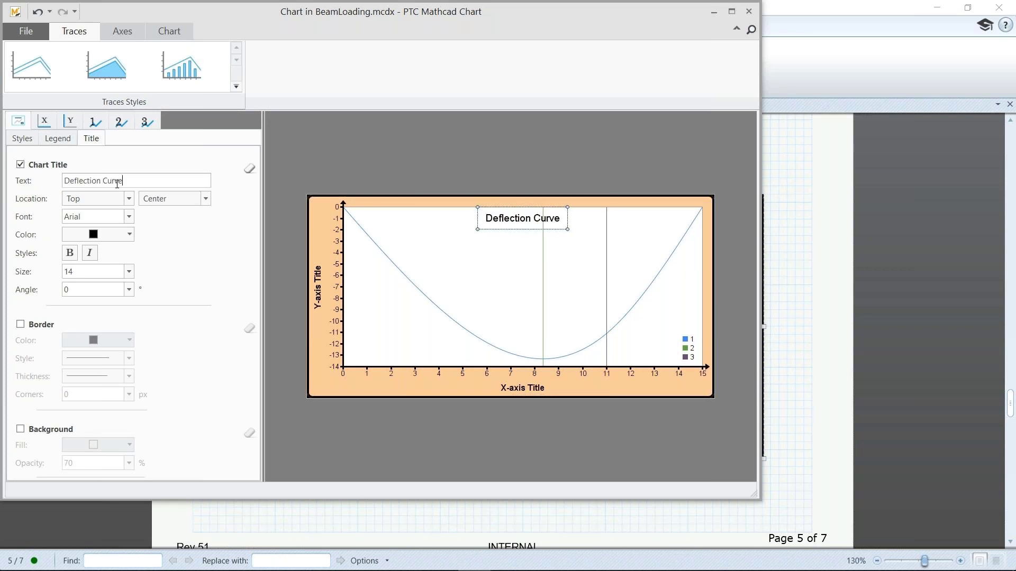
# Place the chart title Above the plot and format it bold at size 20
pyautogui.click(79, 199)
pyautogui.click(75, 210)
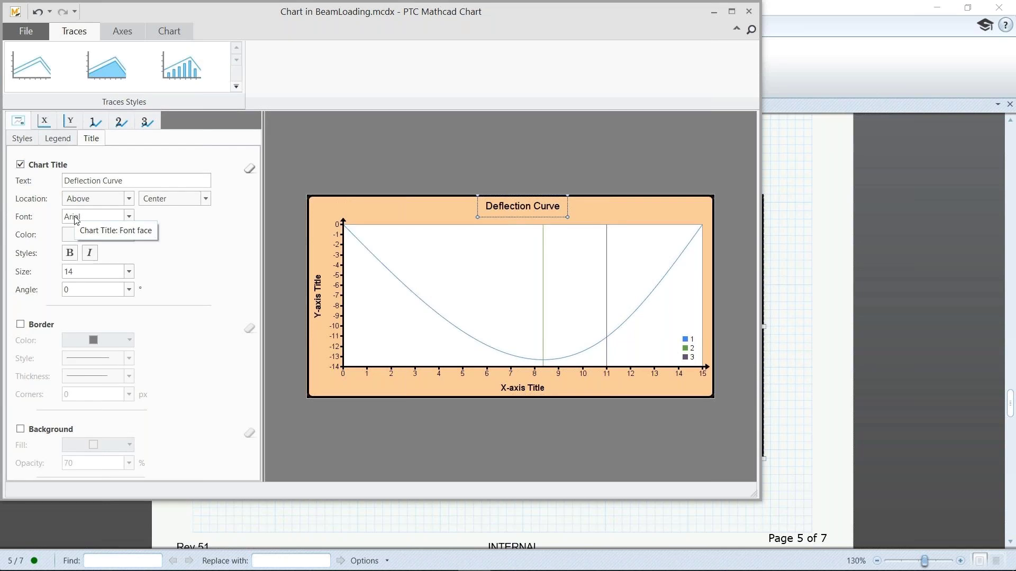
pyautogui.click(70, 253)
pyautogui.doubleClick(77, 270)
pyautogui.write('20')
pyautogui.press('Return')
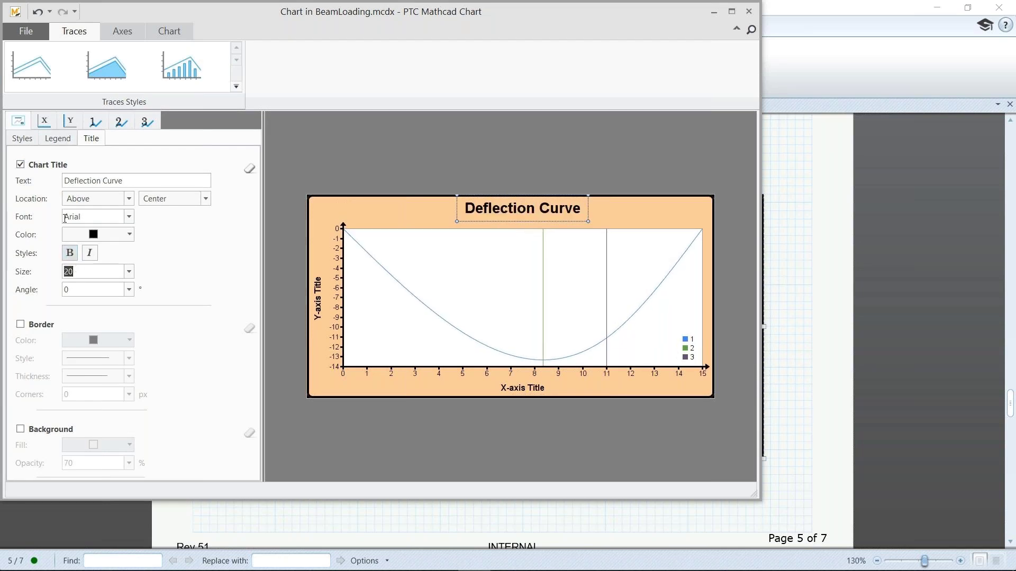
# Set the X-axis title text to "Distance Along Beam"
pyautogui.click(46, 123)
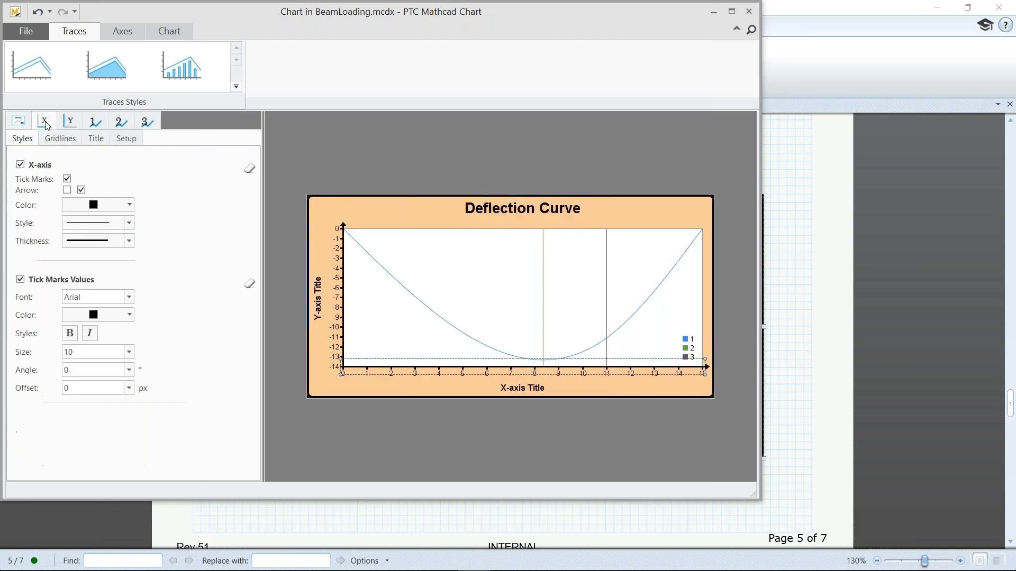
pyautogui.click(91, 141)
pyautogui.tripleClick(105, 180)
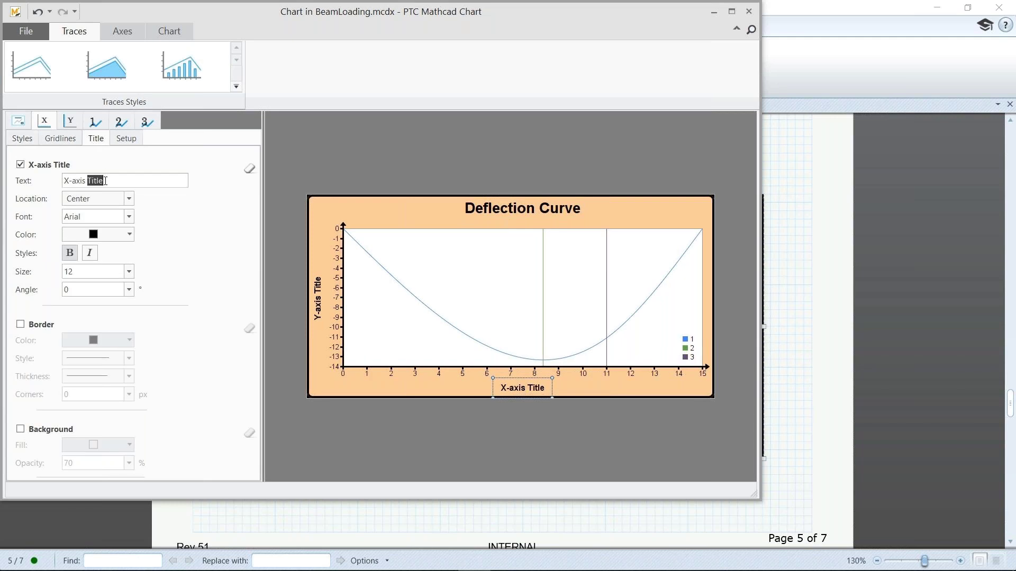
pyautogui.press('BackSpace')
pyautogui.write('Distance Along Beam')
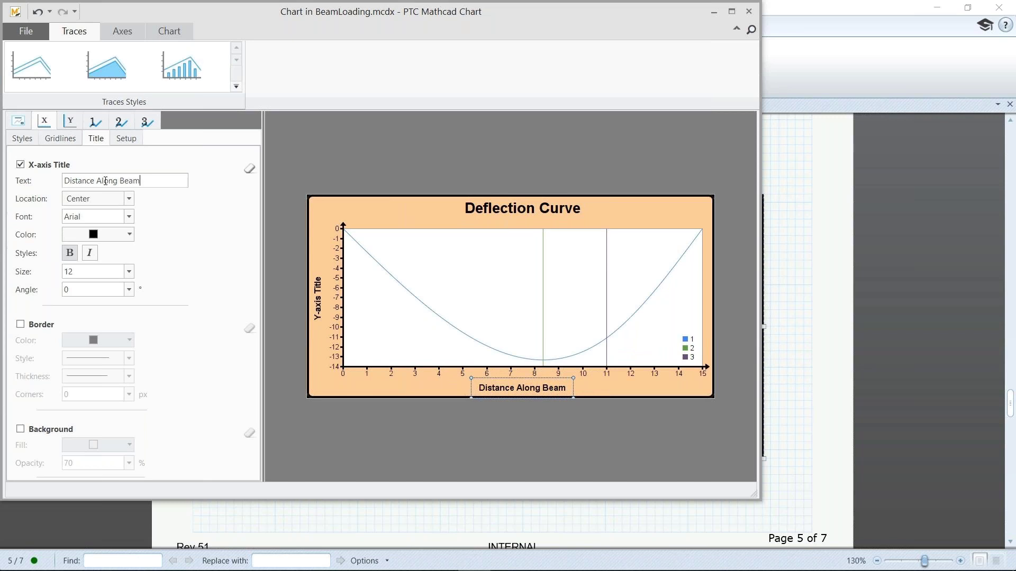
# Set the Y-axis title text to "Deflection"
pyautogui.click(73, 123)
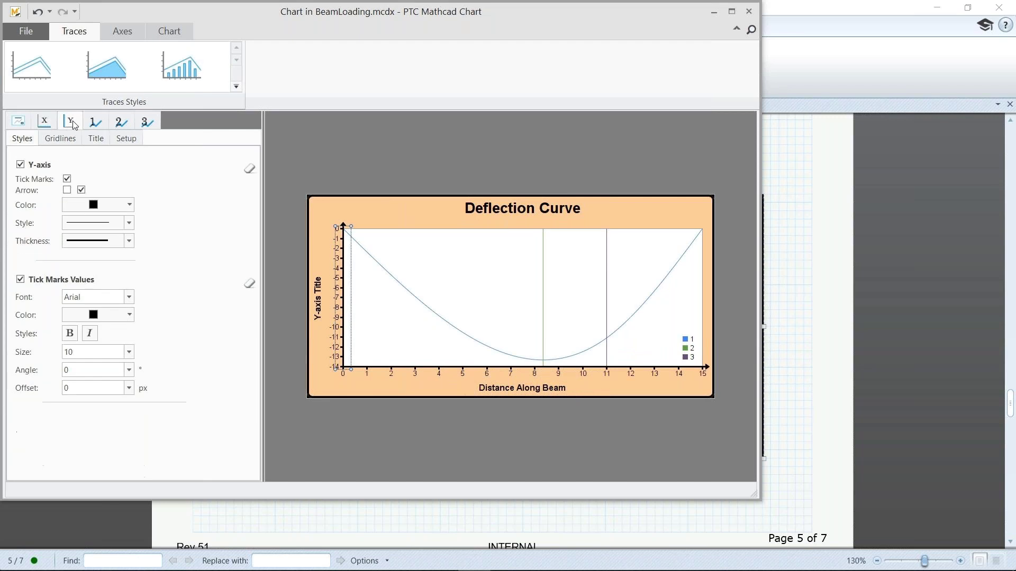
pyautogui.click(96, 138)
pyautogui.tripleClick(118, 182)
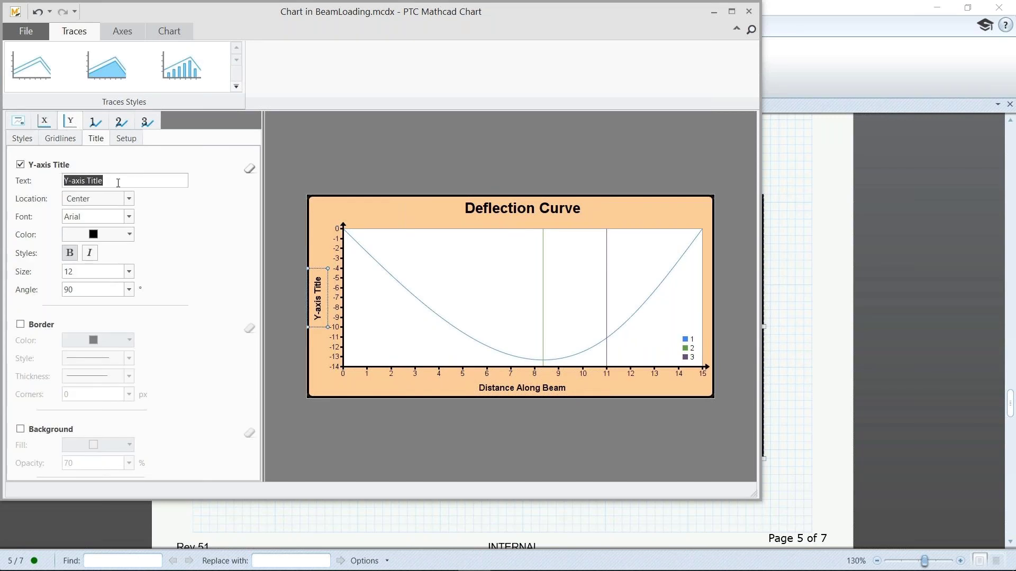
pyautogui.write('Deflection')
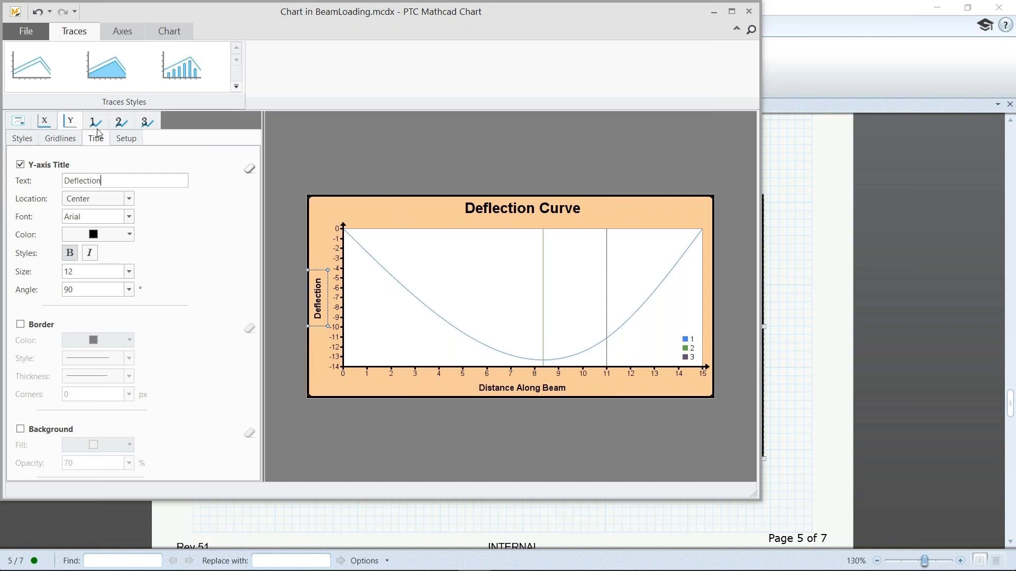
# Format the first trace as a thick bright blue line and name it "Deflections"
pyautogui.click(96, 126)
pyautogui.click(131, 183)
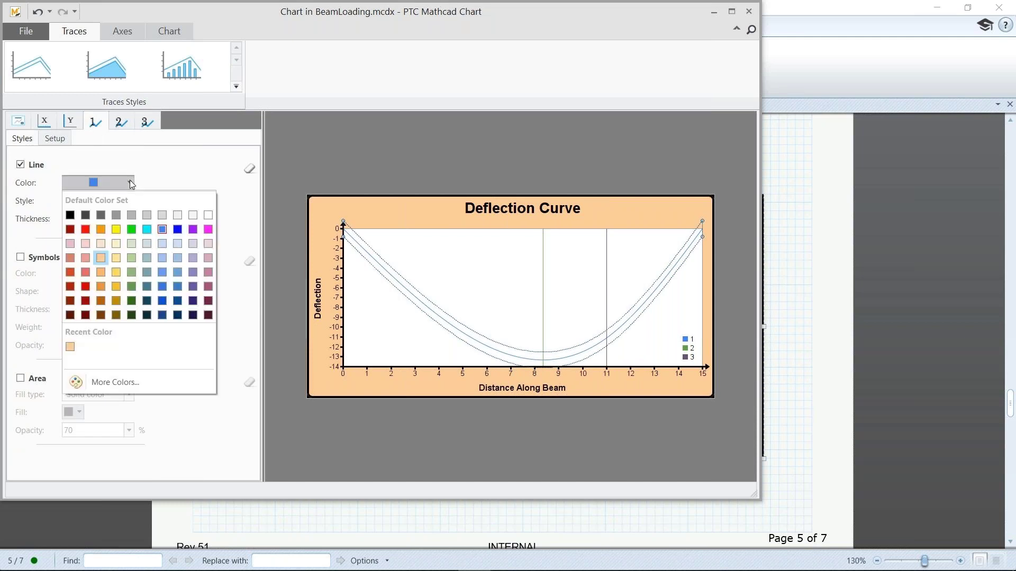
pyautogui.click(178, 230)
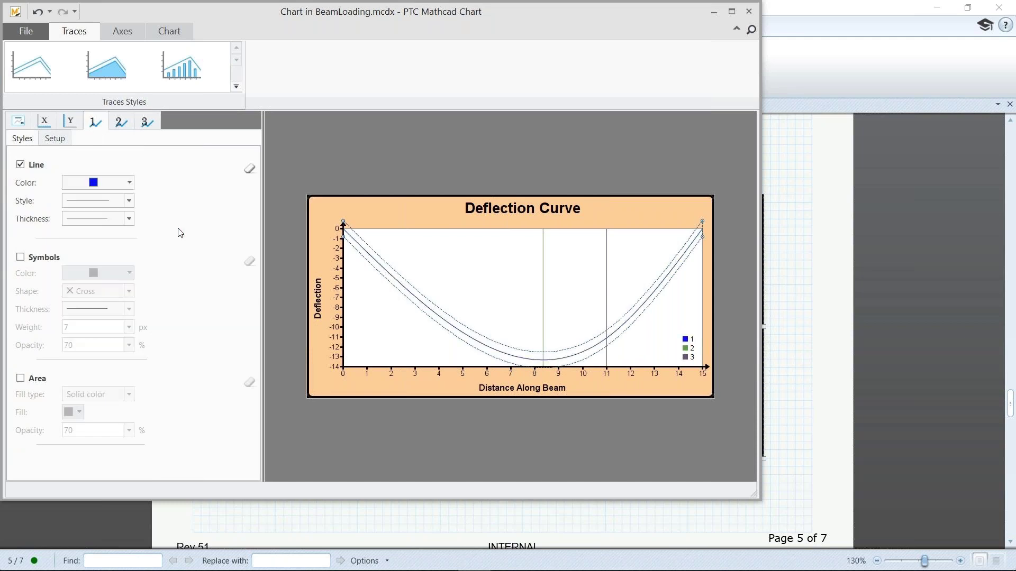
pyautogui.click(129, 219)
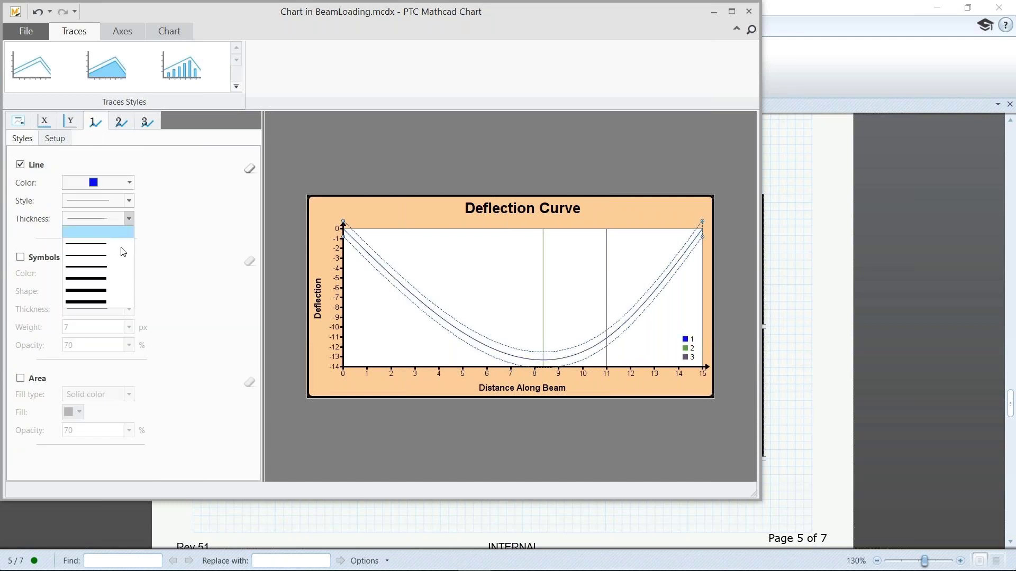
pyautogui.click(117, 278)
pyautogui.click(60, 142)
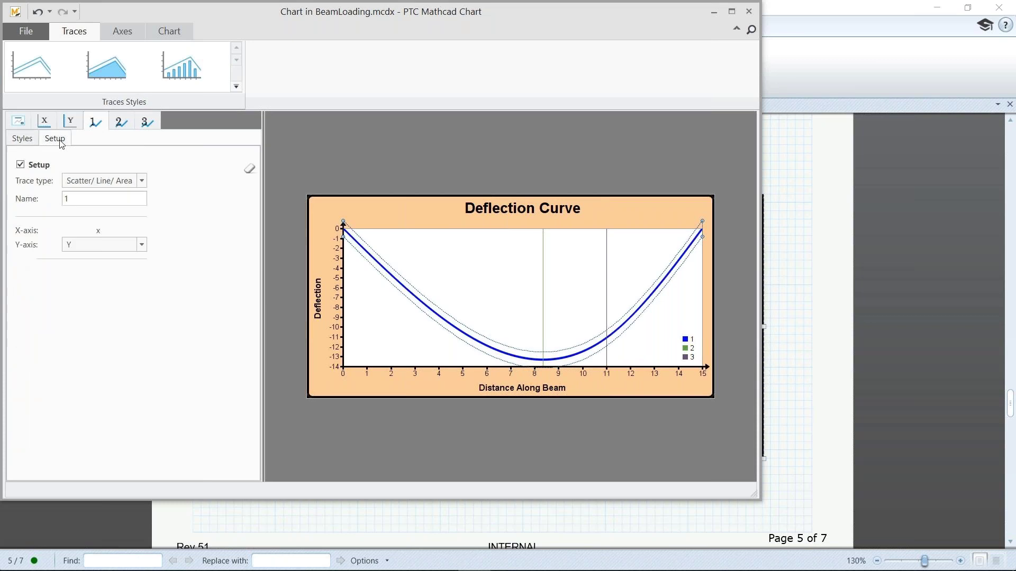
pyautogui.write('Deflections')
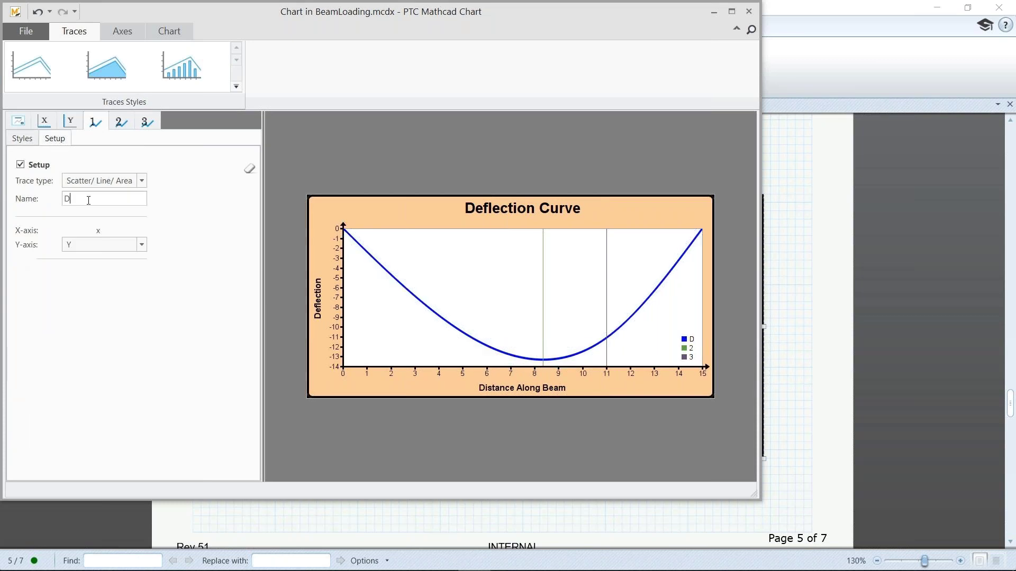
# Format the second trace as a thicker dashed line and name it "Pos. of max defl."
pyautogui.click(121, 126)
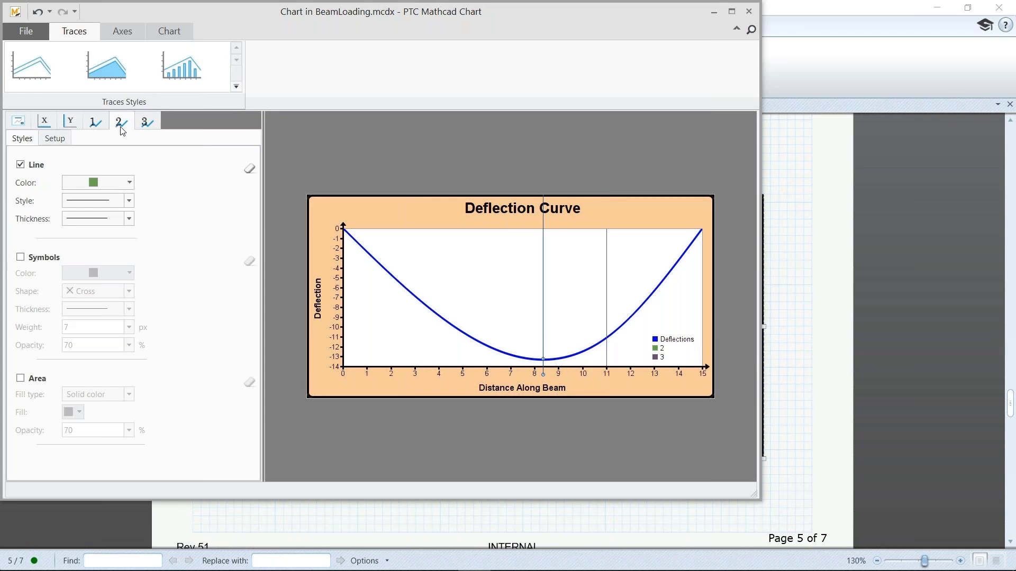
pyautogui.click(126, 201)
pyautogui.click(112, 238)
pyautogui.click(130, 219)
pyautogui.click(115, 258)
pyautogui.click(55, 142)
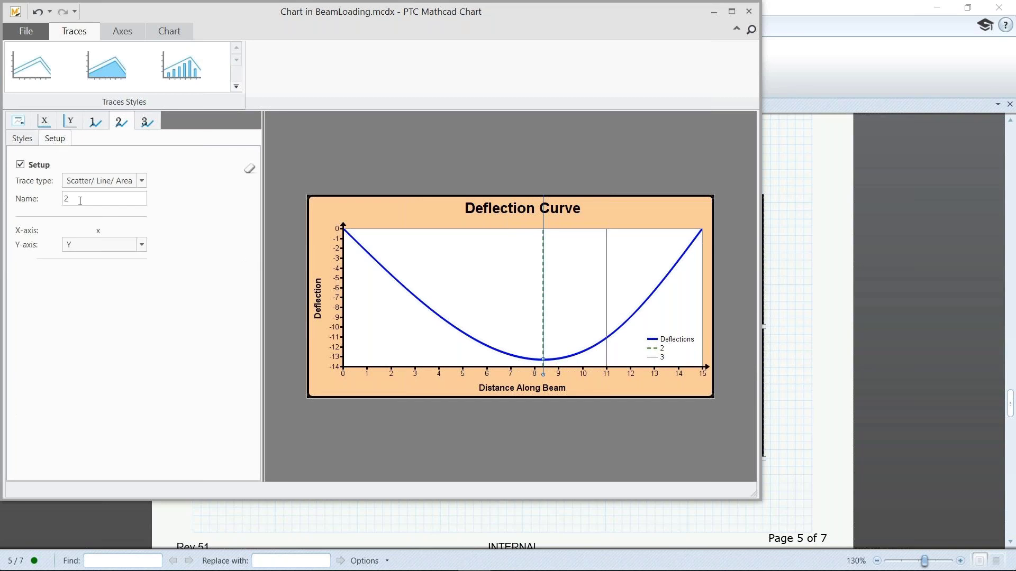
pyautogui.press('BackSpace')
pyautogui.write('Pos. of max defl.')
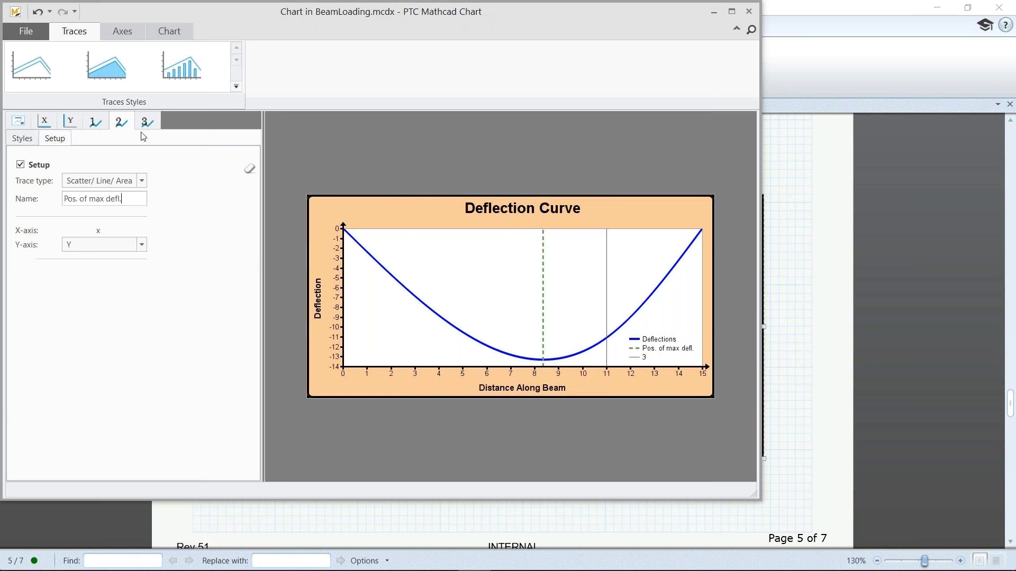
# Format the third trace as a thicker dashed red line
pyautogui.click(147, 122)
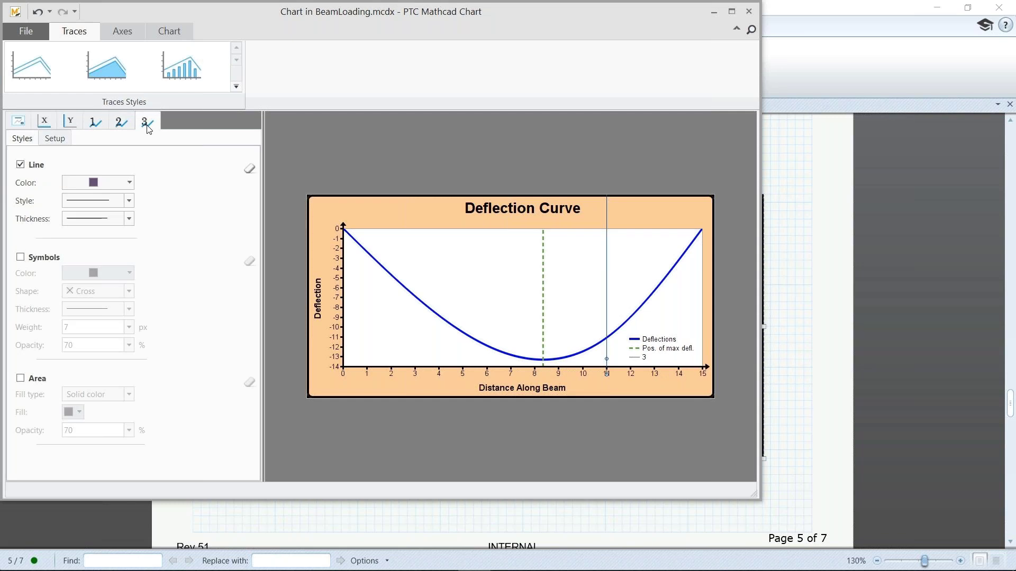
pyautogui.click(131, 182)
pyautogui.click(111, 221)
pyautogui.click(129, 201)
pyautogui.click(101, 236)
pyautogui.click(129, 218)
pyautogui.click(114, 266)
# Name the third trace "Load Position" and close the chart editor to return to the worksheet
pyautogui.click(54, 139)
pyautogui.doubleClick(77, 197)
pyautogui.write('Load Position')
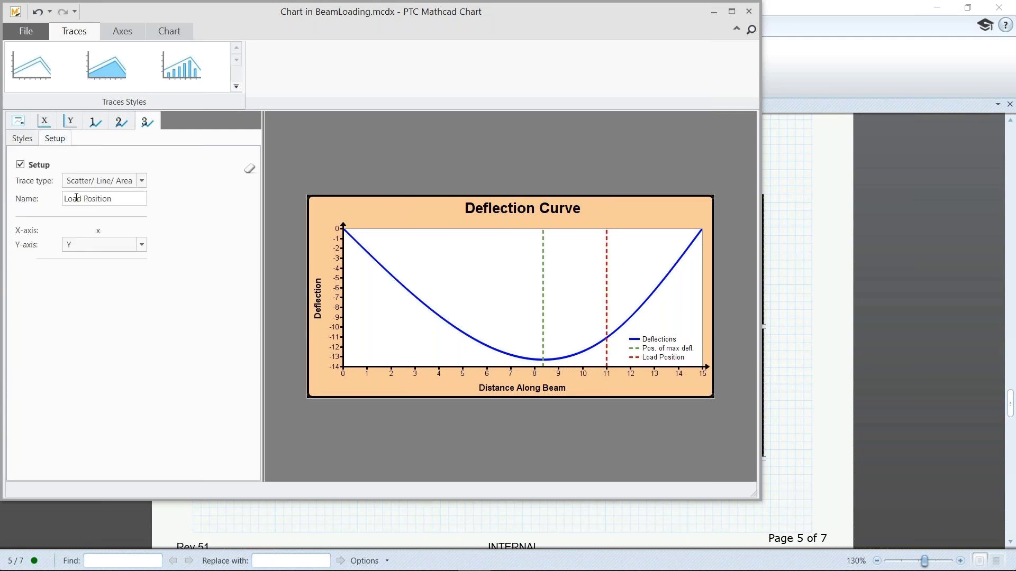
pyautogui.click(746, 14)
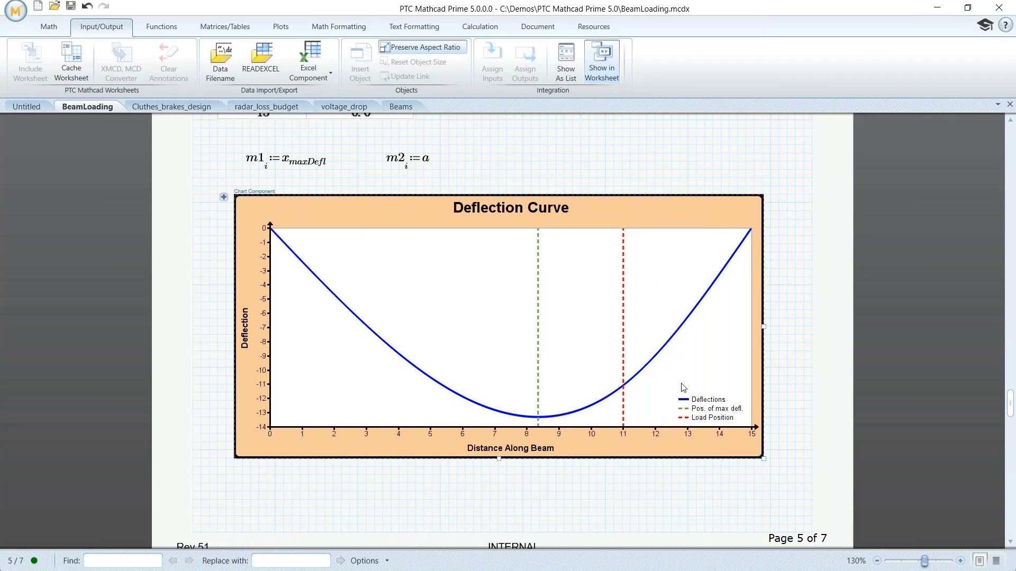
# Plot yy in mm on the z-axis of the empty 3D plot below the contour plot in Appendix A
pyautogui.scroll(-1, 739, 429)
pyautogui.scroll(-2, 740, 430)
pyautogui.scroll(-13, 739, 429)
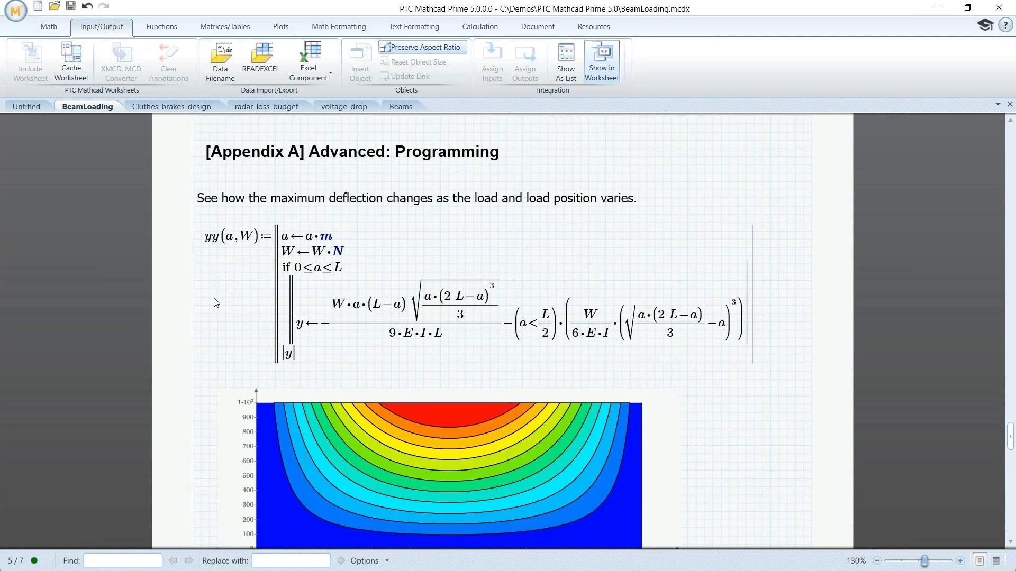
pyautogui.scroll(-7, 206, 343)
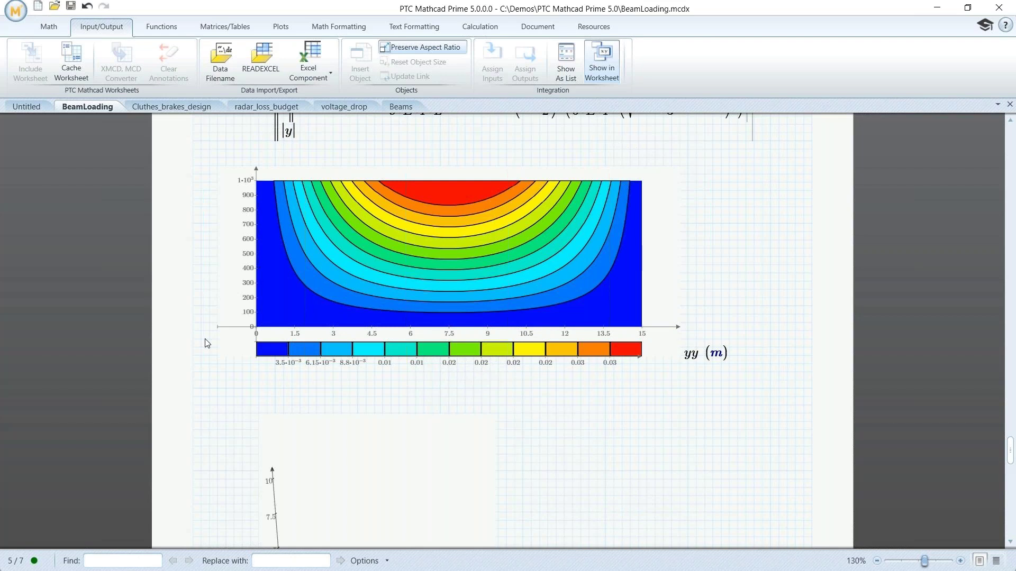
pyautogui.scroll(-5, 206, 344)
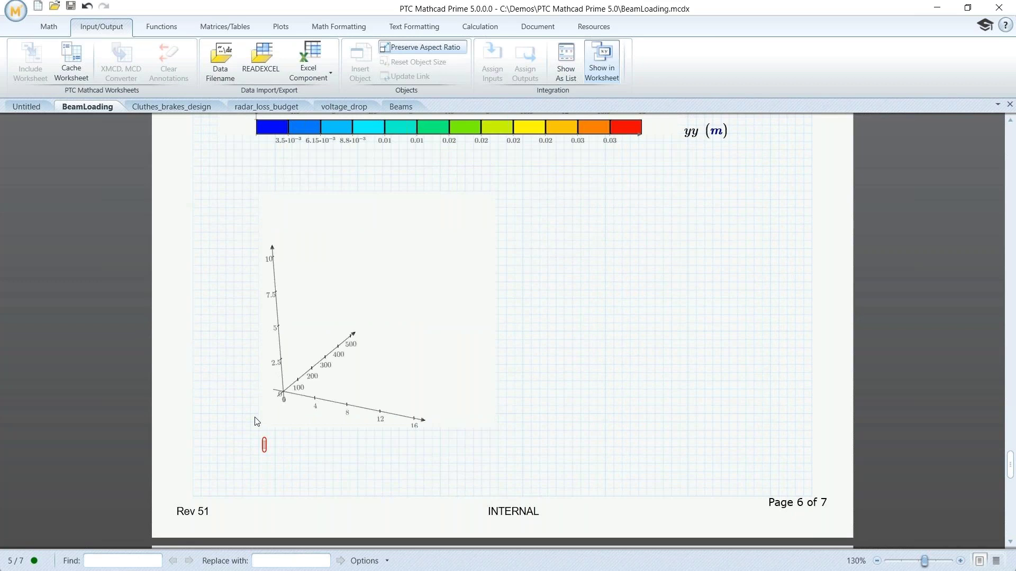
pyautogui.click(266, 449)
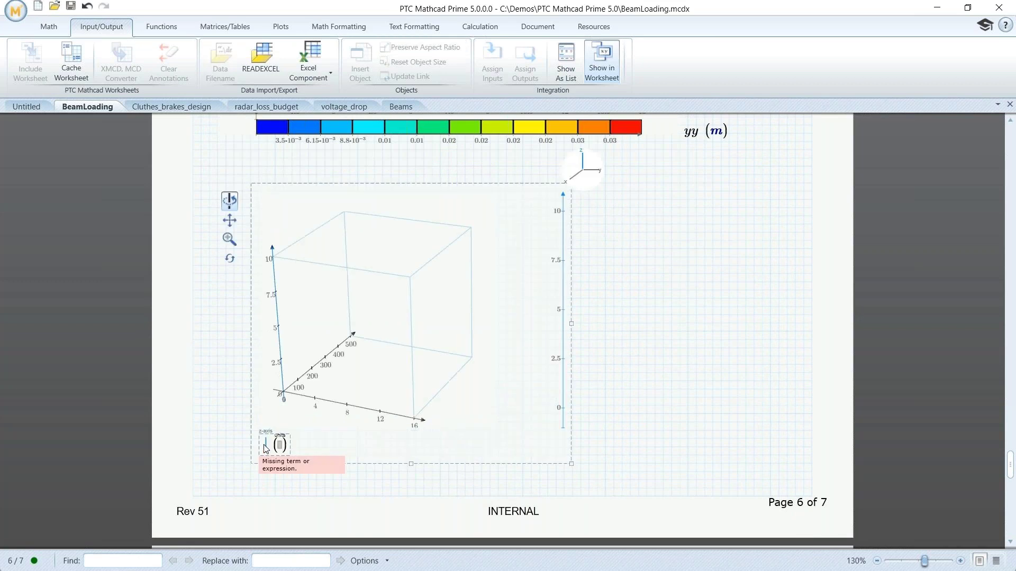
pyautogui.write('yy')
pyautogui.press('Tab')
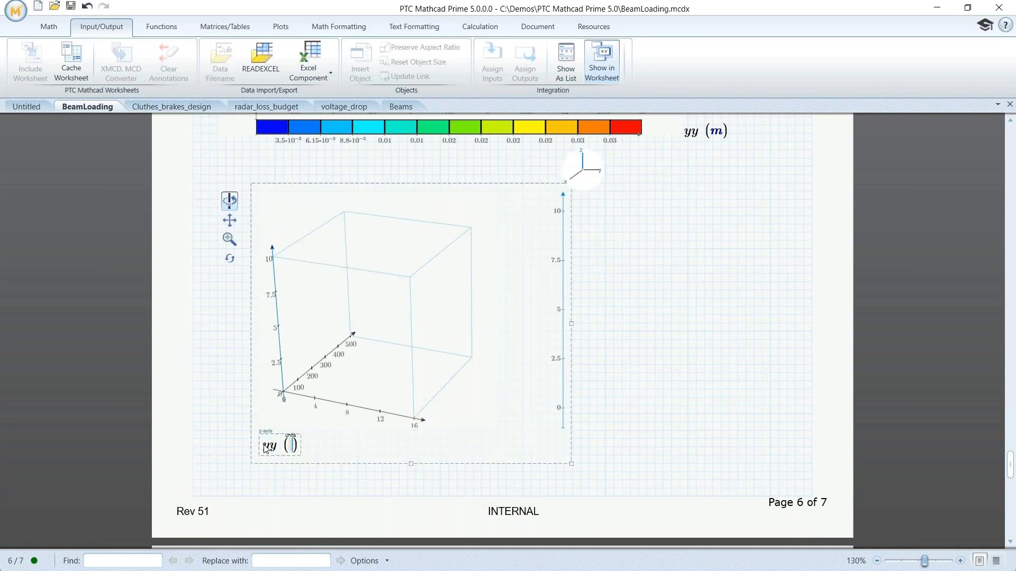
pyautogui.write('mm')
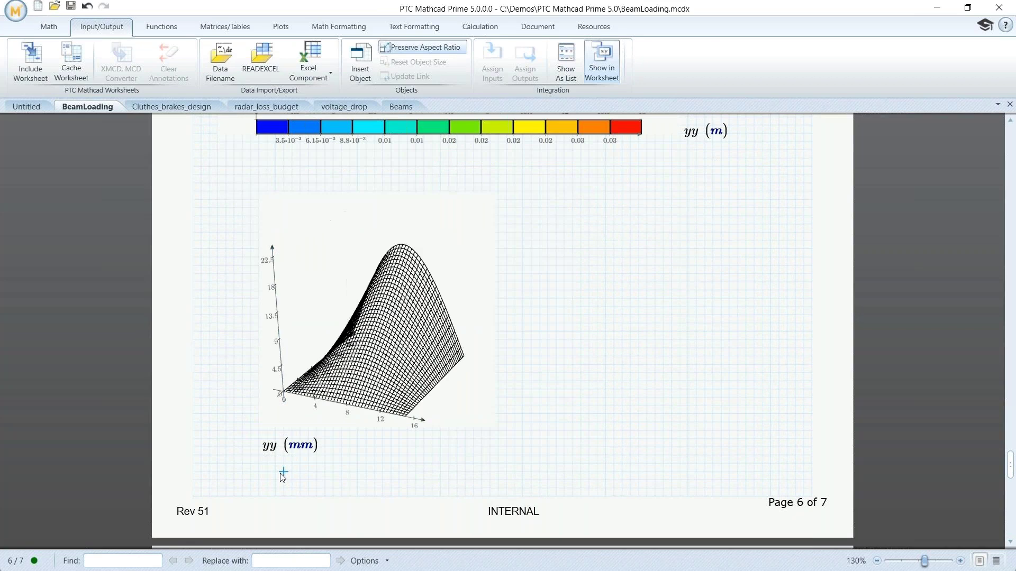
# Apply a red surface fill to the 3D plot of yy
pyautogui.click(281, 27)
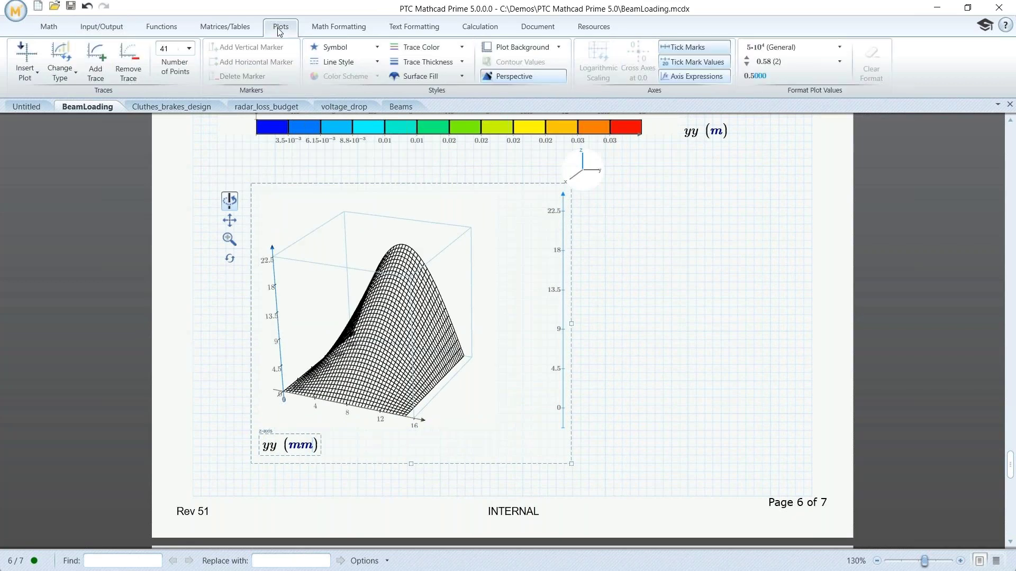
pyautogui.click(462, 77)
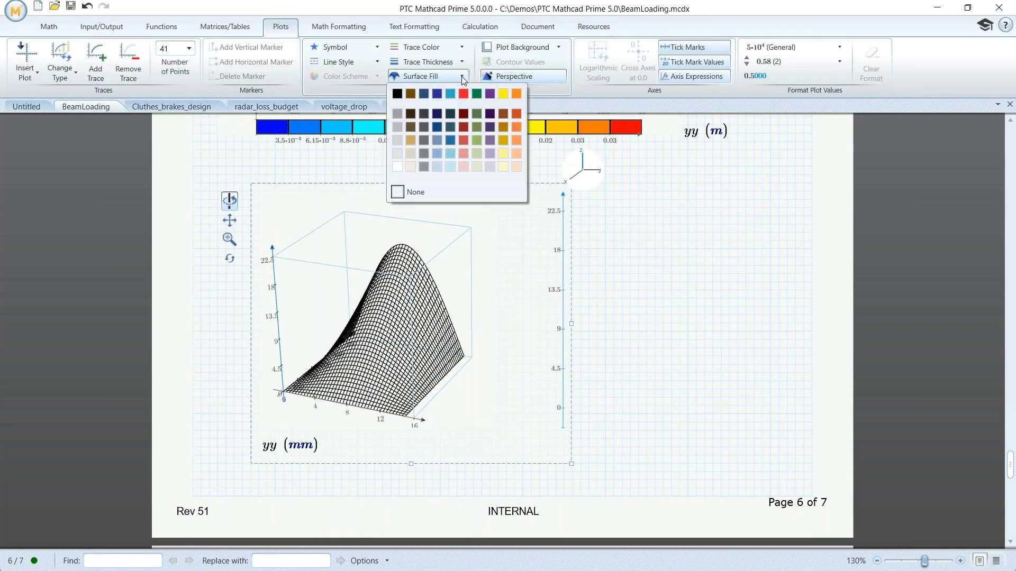
pyautogui.click(463, 139)
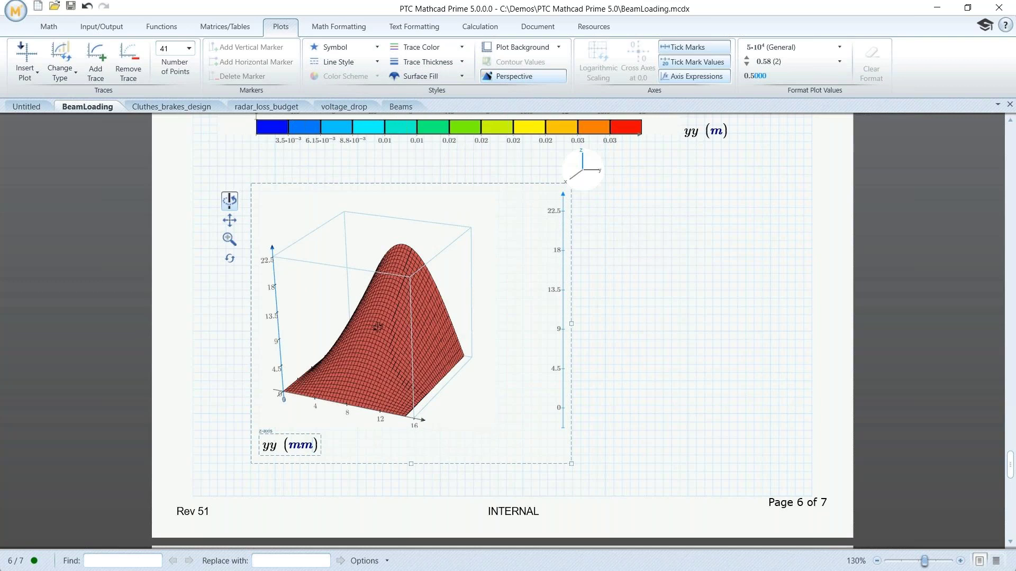
# Examine the 3D surface plot by rotating, panning and zooming it, and reset its view
pyautogui.moveTo(406, 333); pyautogui.dragTo(418, 216)
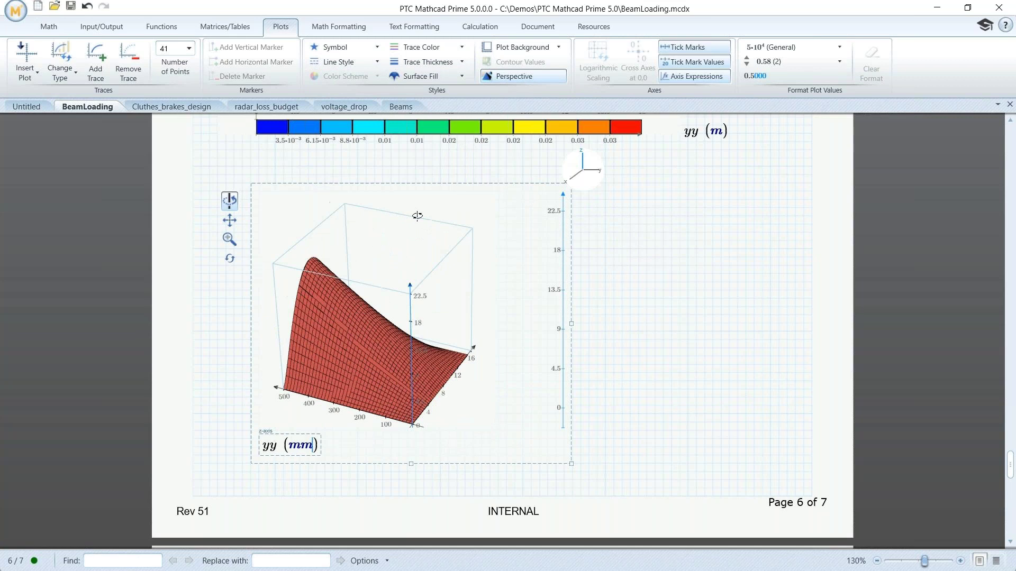
pyautogui.click(229, 220)
pyautogui.moveTo(349, 342)
pyautogui.mouseDown()
pyautogui.moveTo(307, 307)
pyautogui.moveTo(350, 333)
pyautogui.mouseUp()
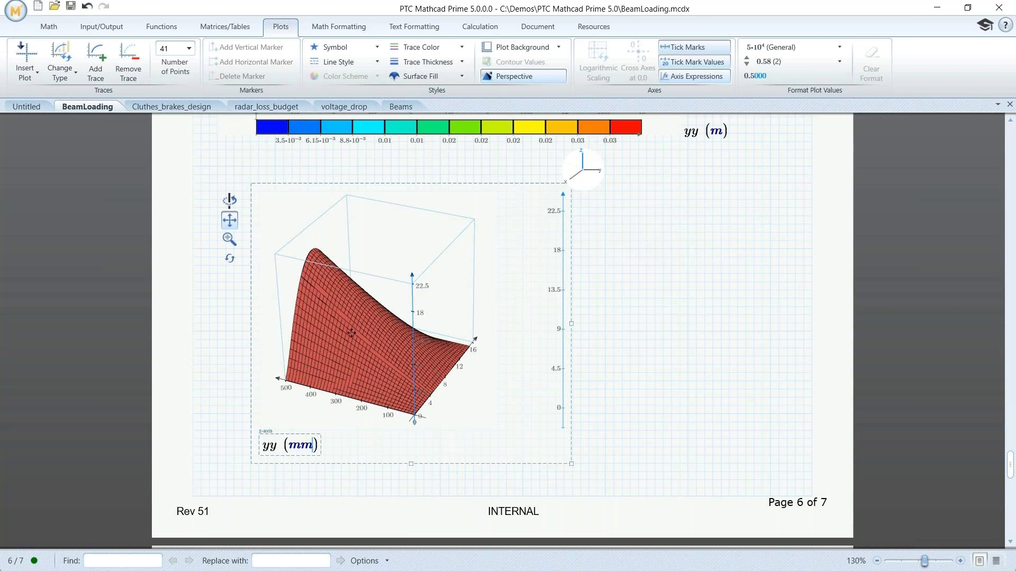
pyautogui.click(229, 239)
pyautogui.click(317, 413)
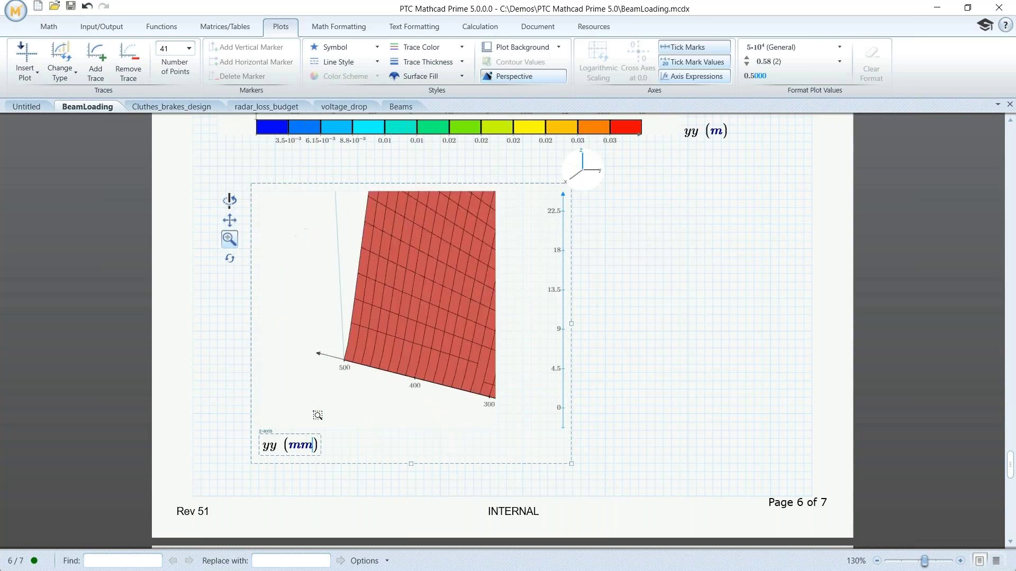
pyautogui.click(229, 262)
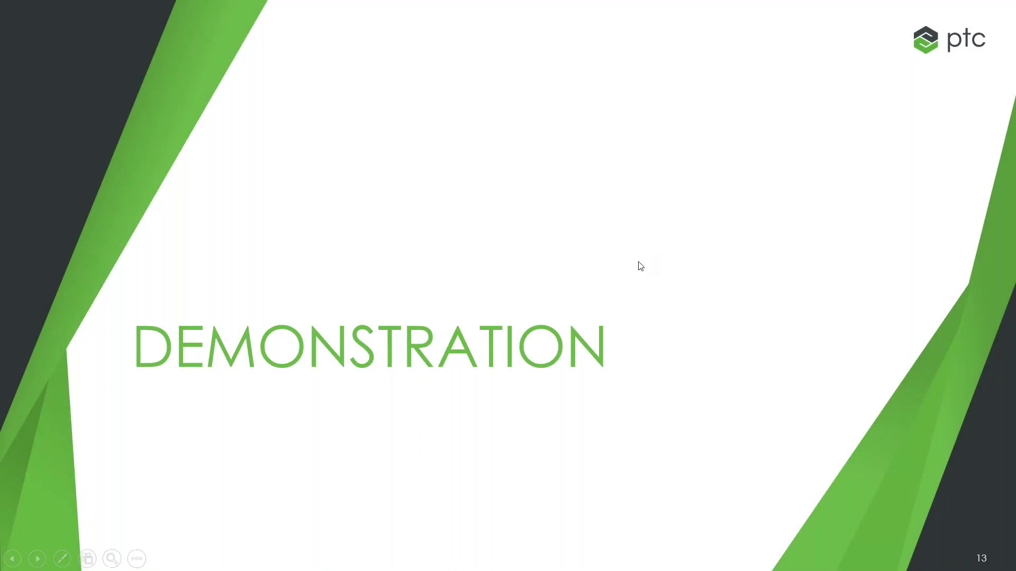
pyautogui.press('Right')
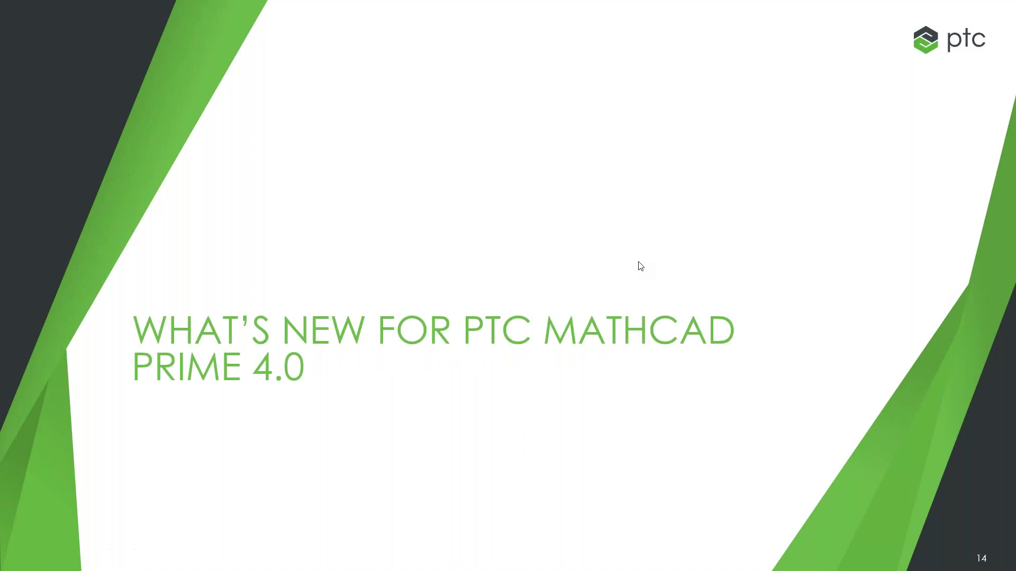